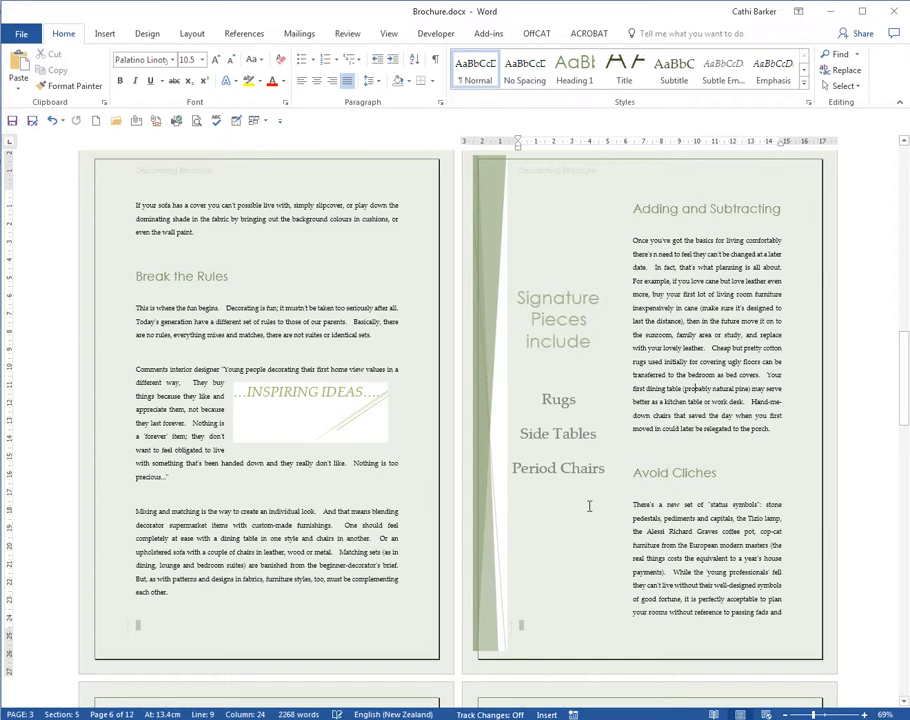
# - Add two blank lines after the paragraph ending "they are also useful." on the page beside Allocating Your Money
pyautogui.scroll(-5, 618, 518)
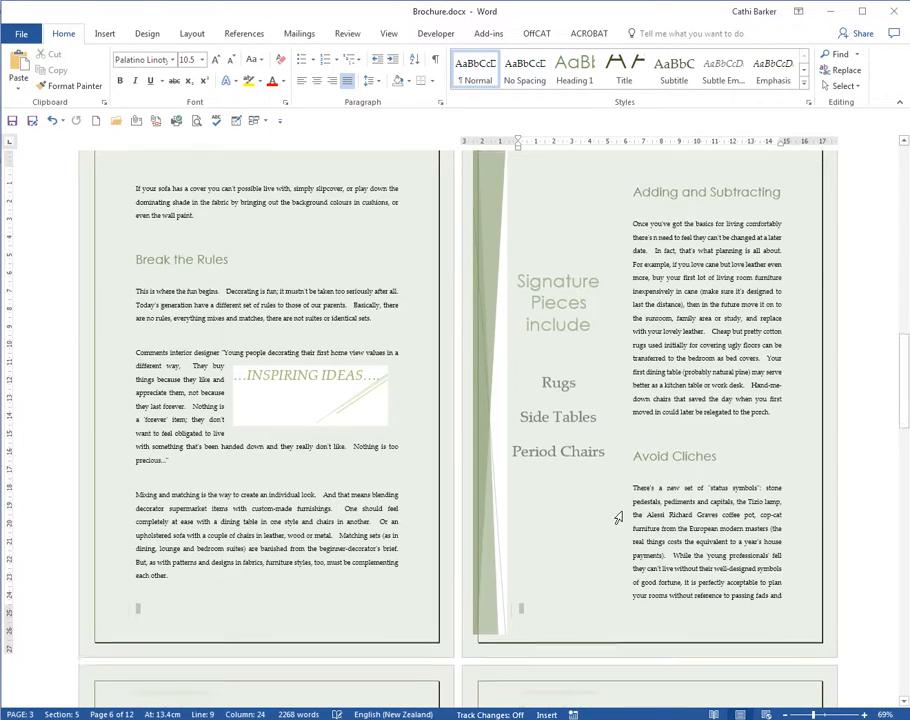
pyautogui.scroll(-4, 623, 509)
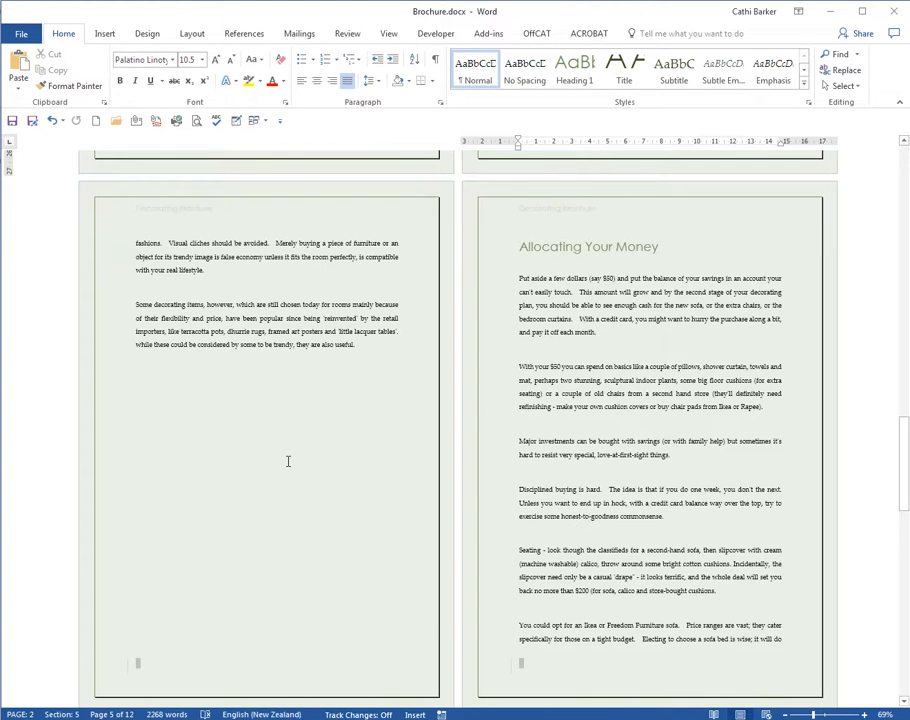
pyautogui.click(540, 393)
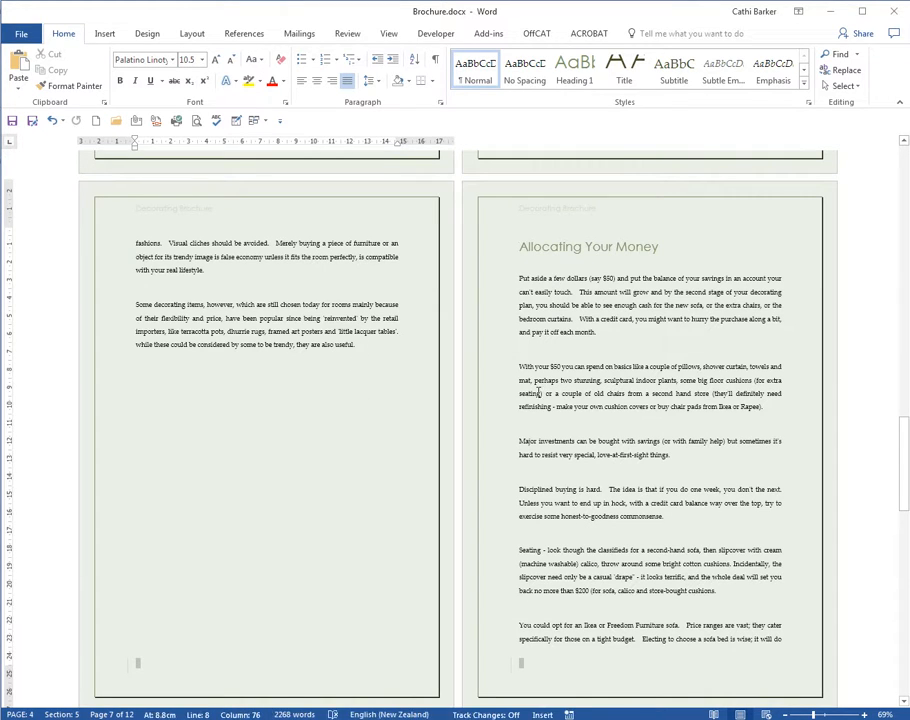
pyautogui.press('Return')
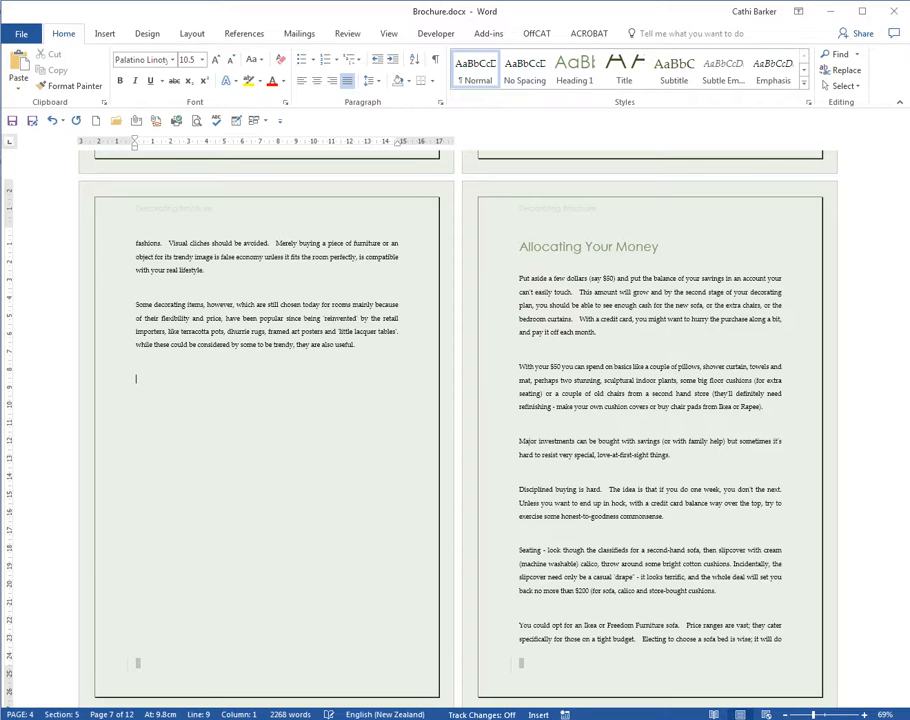
pyautogui.press('Return')
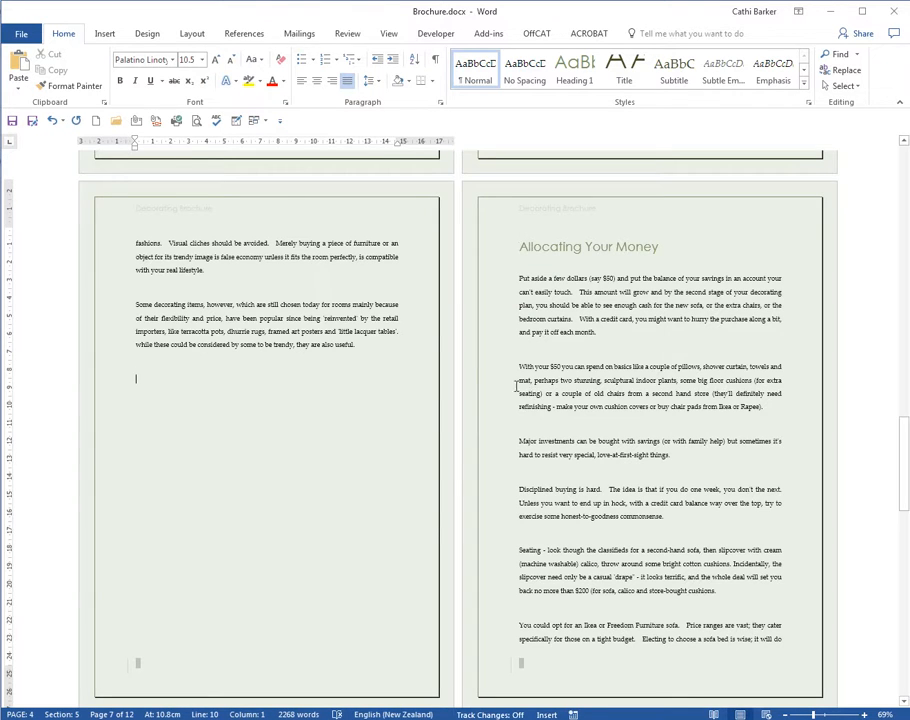
# - Browse the SmartArt categories and insert an Organization Chart from the Hierarchy category at the blank line
pyautogui.click(105, 34)
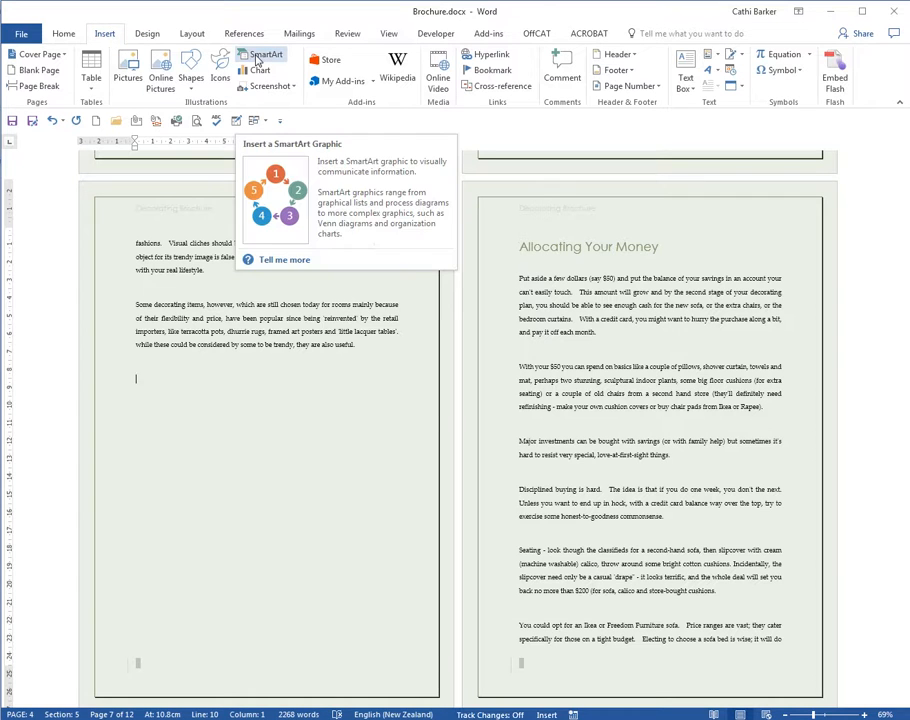
pyautogui.click(259, 57)
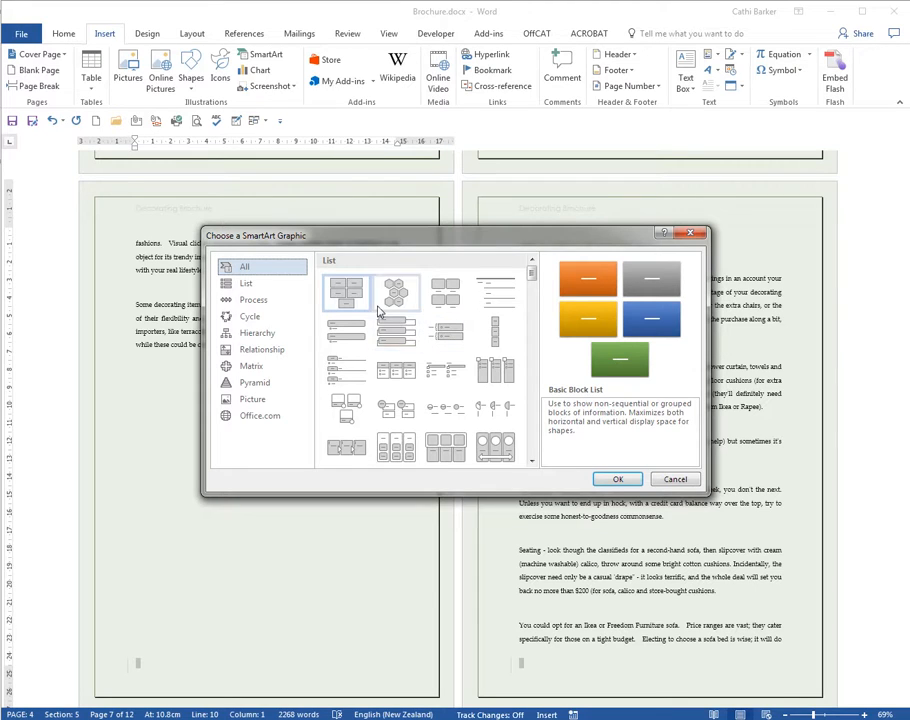
pyautogui.click(253, 285)
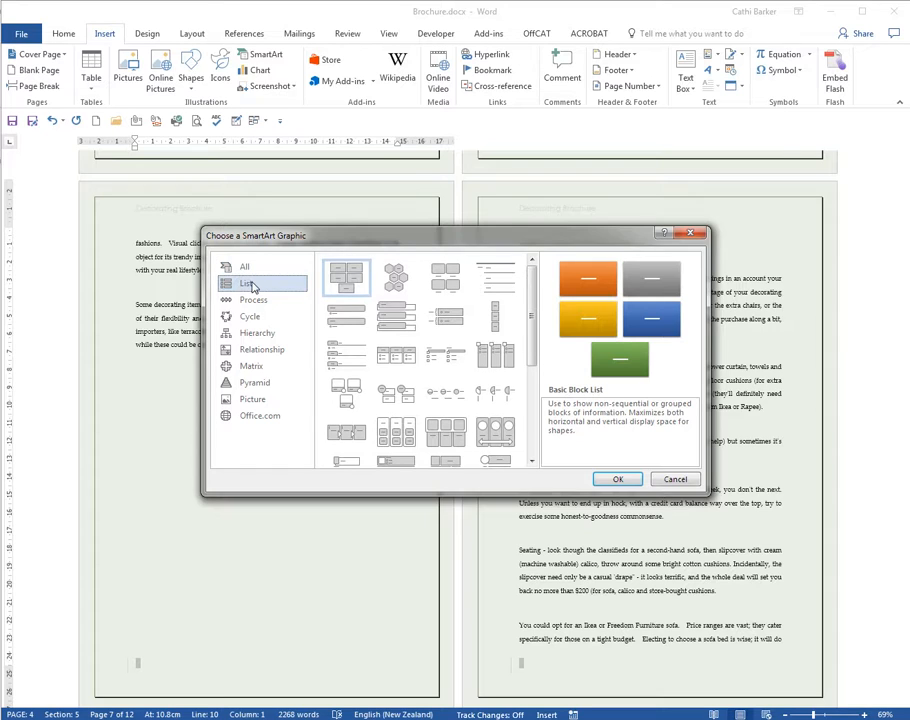
pyautogui.click(259, 302)
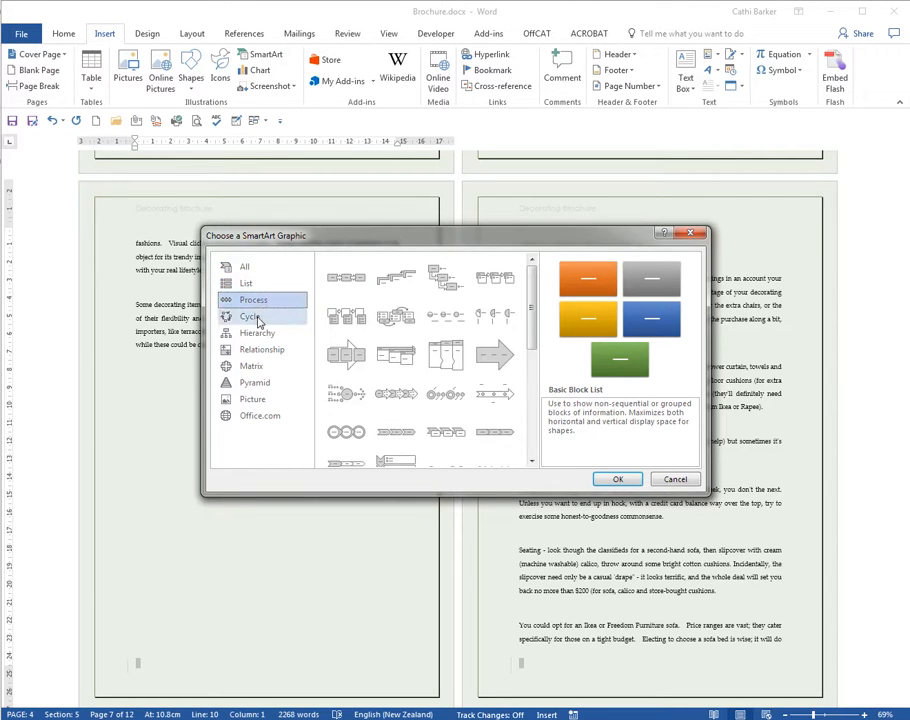
pyautogui.click(258, 318)
pyautogui.click(263, 334)
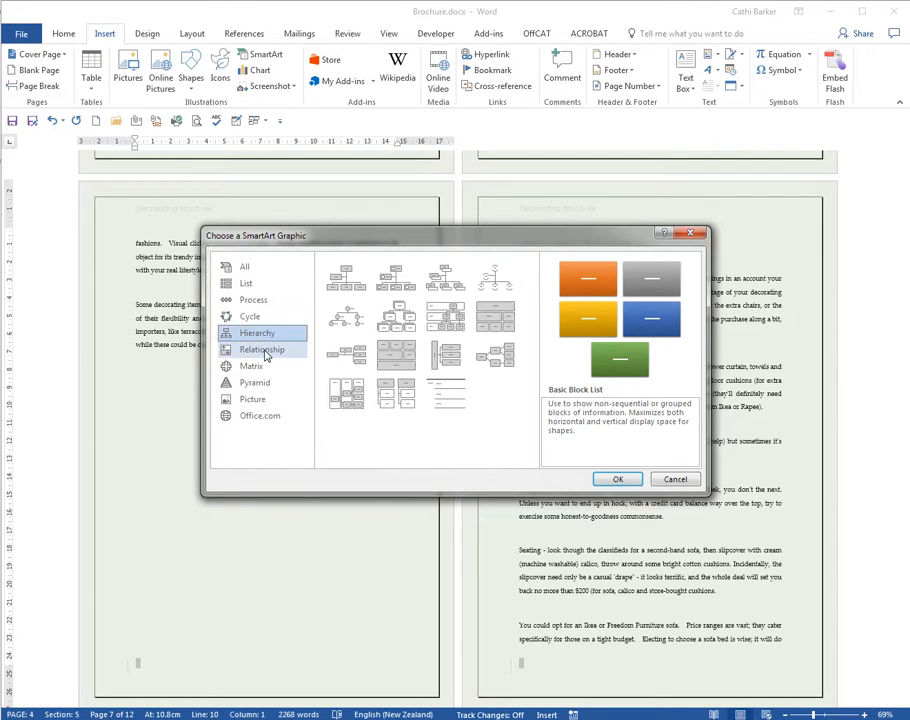
pyautogui.click(264, 351)
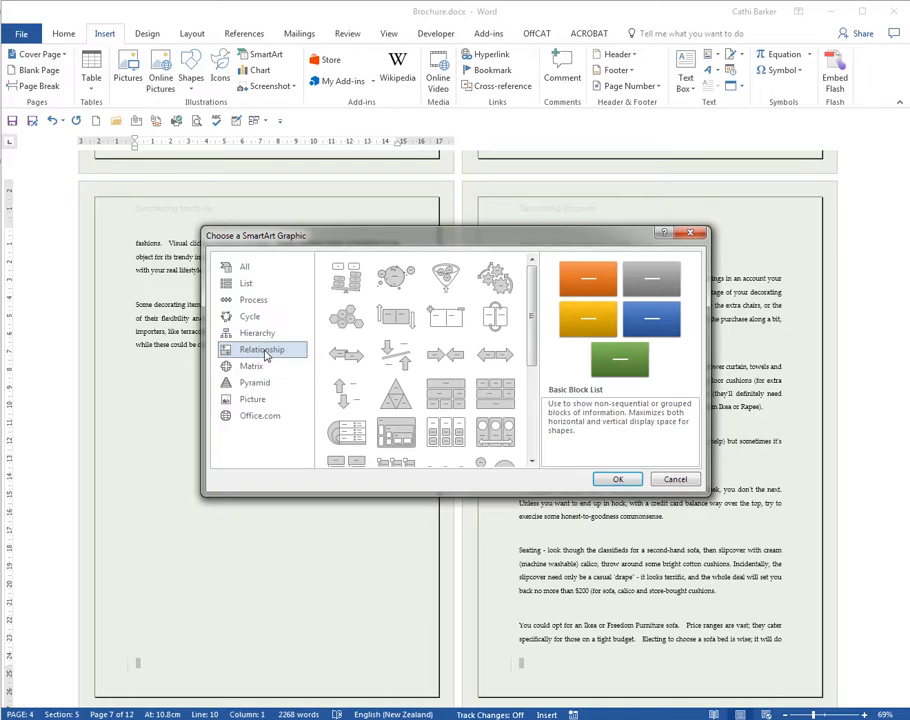
pyautogui.click(255, 402)
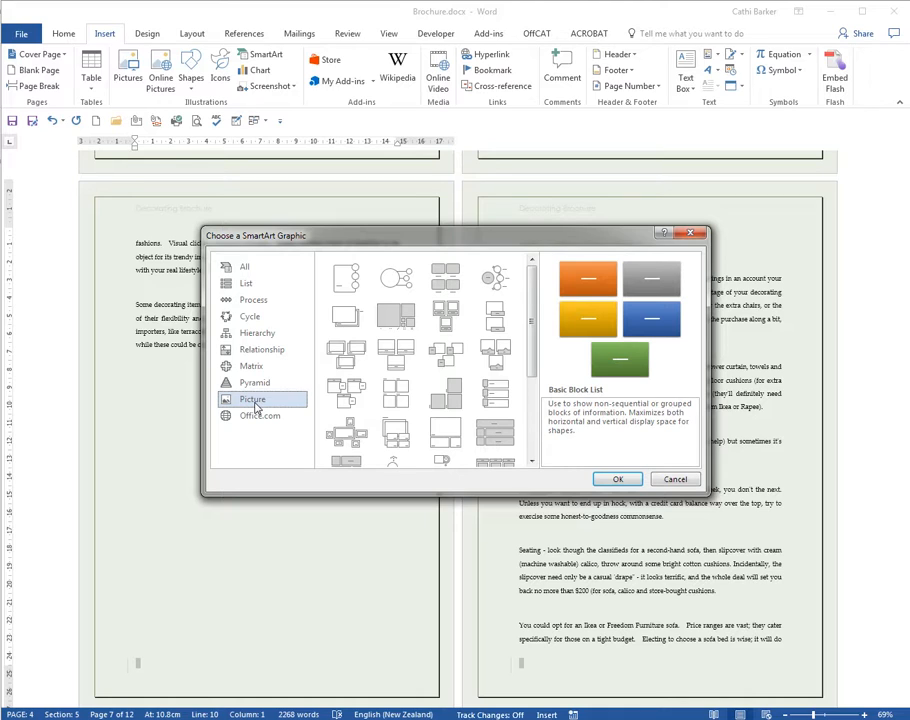
pyautogui.click(270, 351)
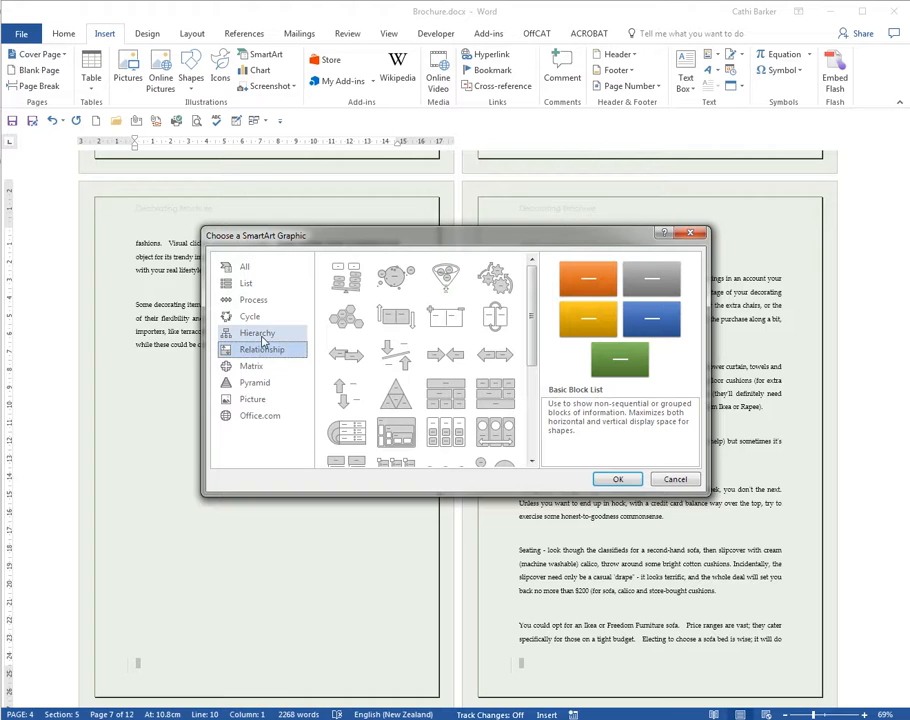
pyautogui.click(256, 335)
pyautogui.click(347, 282)
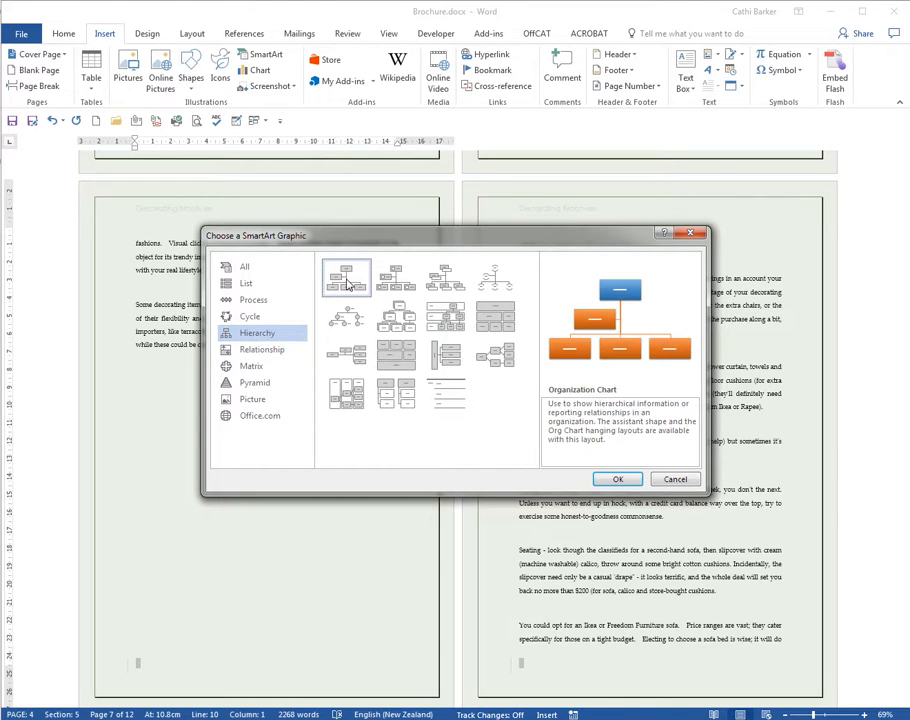
pyautogui.click(617, 479)
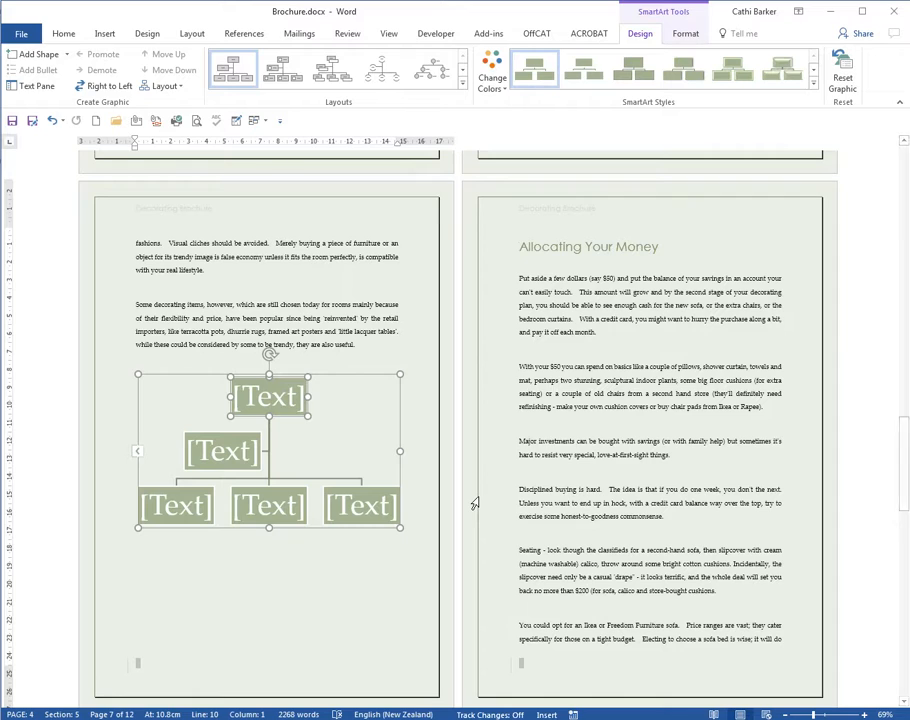
# - Label the chart's top box "The Team" and delete the assistant box beneath it
pyautogui.click(291, 405)
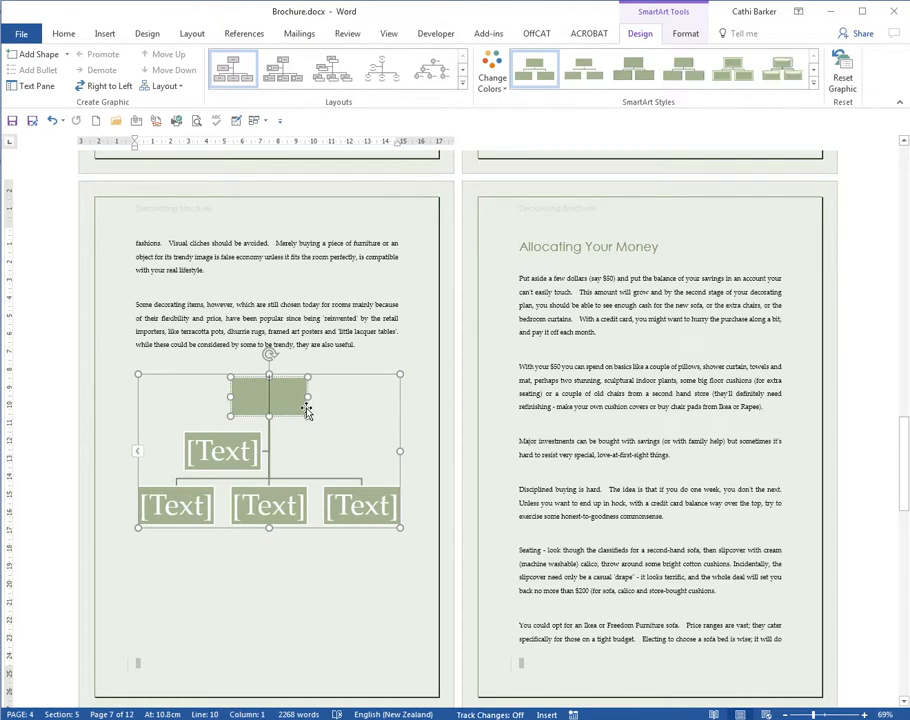
pyautogui.write('The Team')
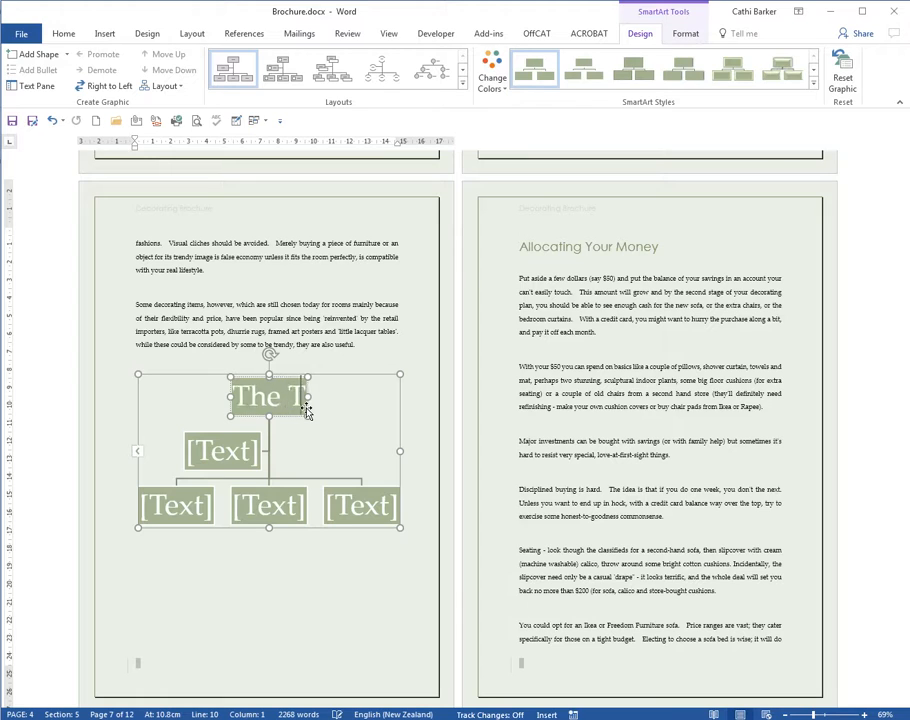
pyautogui.click(236, 433)
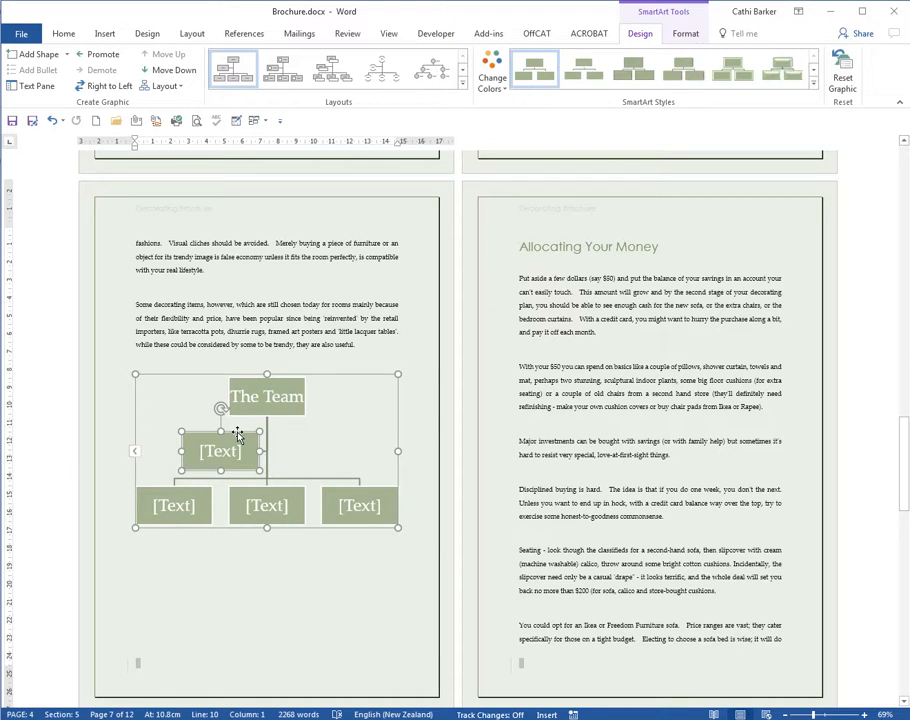
pyautogui.press('Delete')
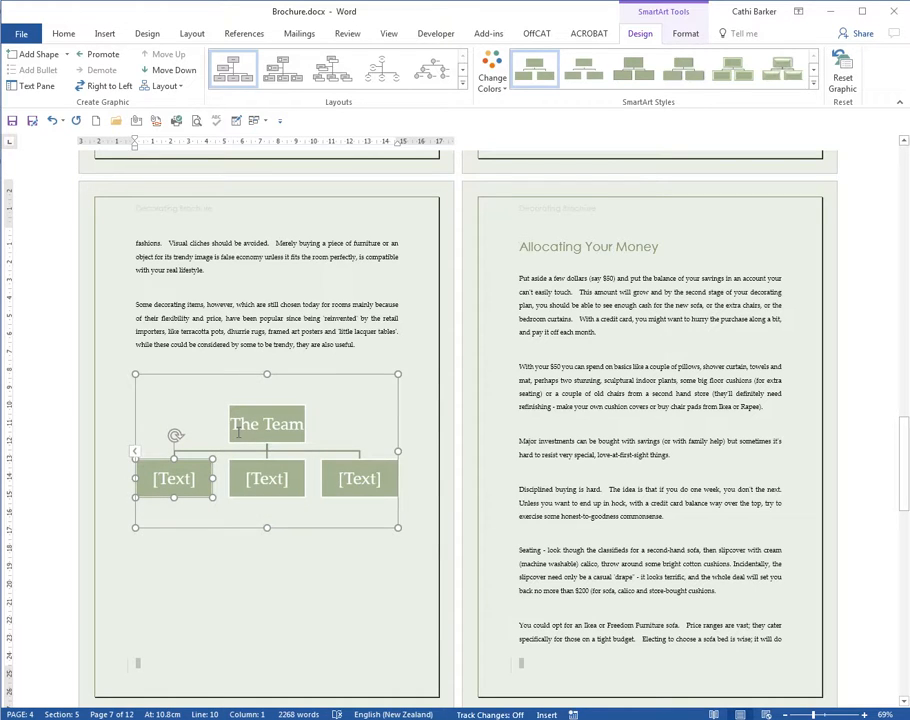
# - Label the three second-level boxes "Design", "Build" and "Trade" in order
pyautogui.click(175, 478)
pyautogui.write('Design')
pyautogui.click(257, 479)
pyautogui.write('Build')
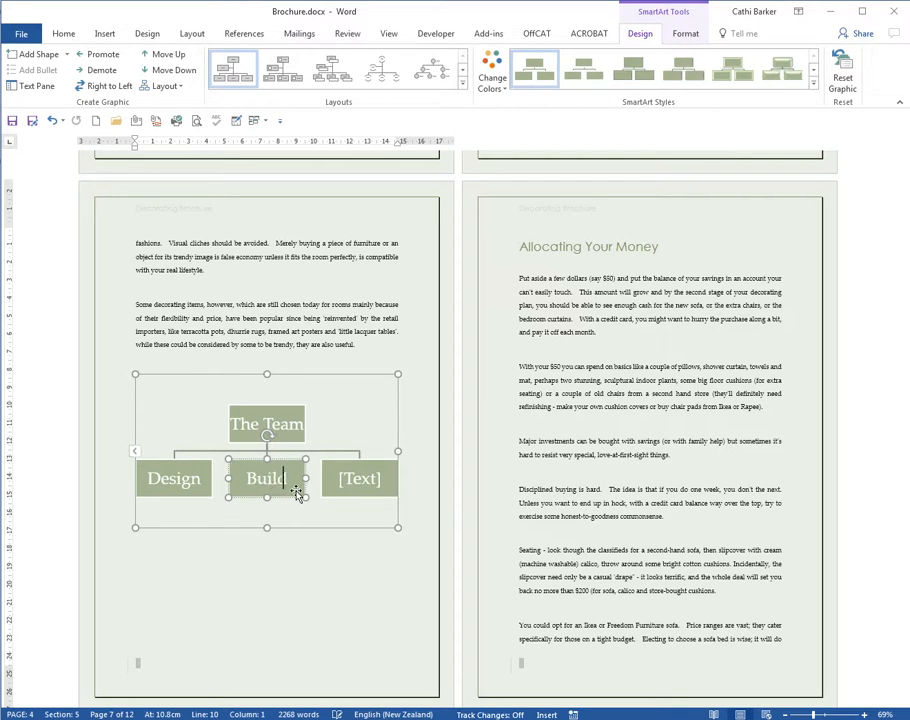
pyautogui.click(340, 490)
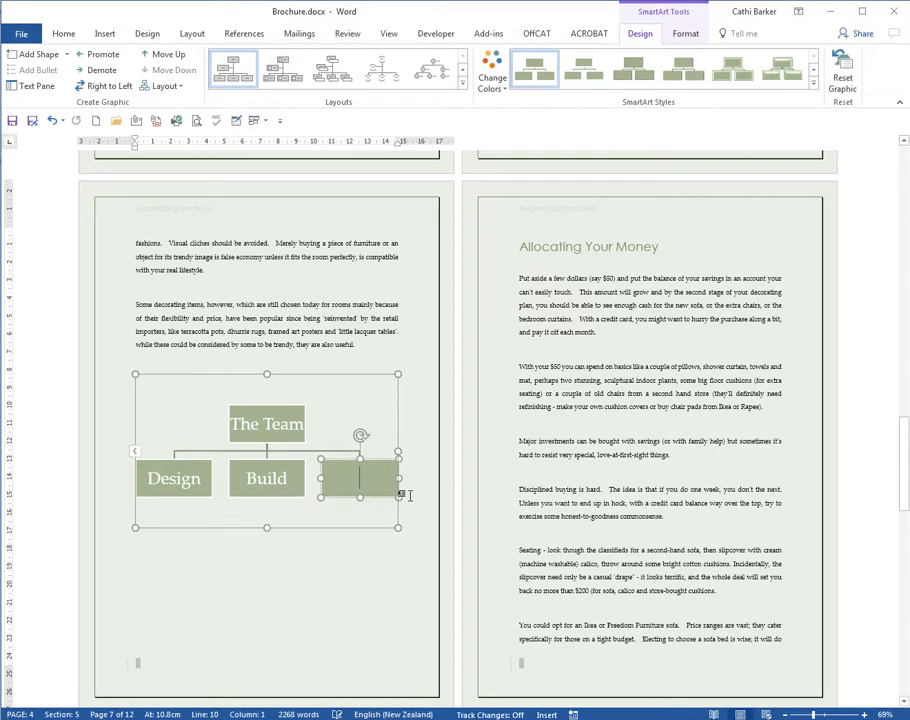
pyautogui.write('Trade')
# - Add a shape below the Design box and label it "Wallpaper"
pyautogui.click(198, 490)
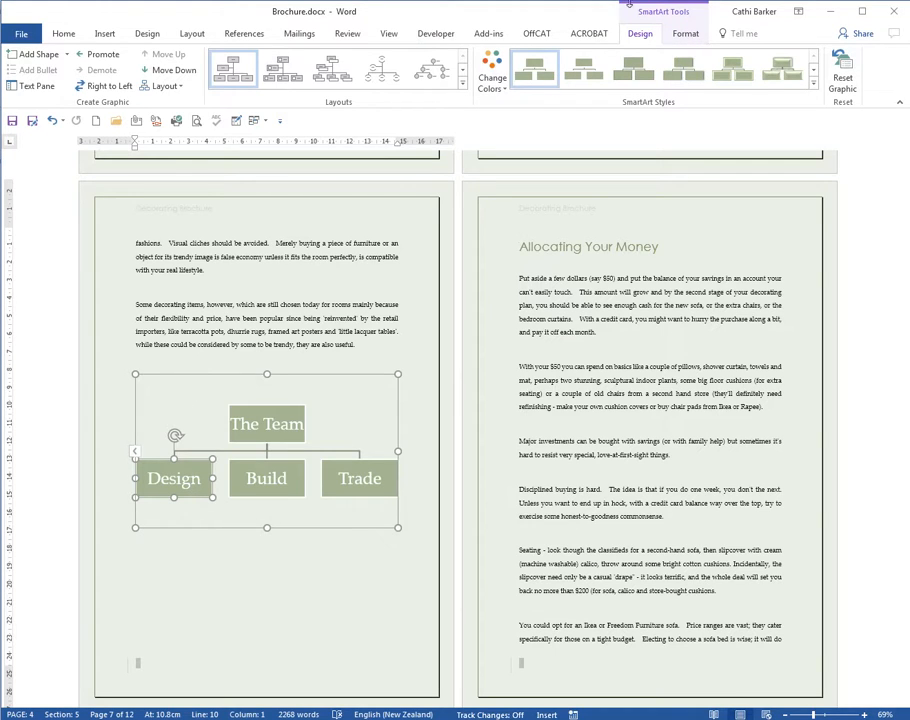
pyautogui.click(68, 55)
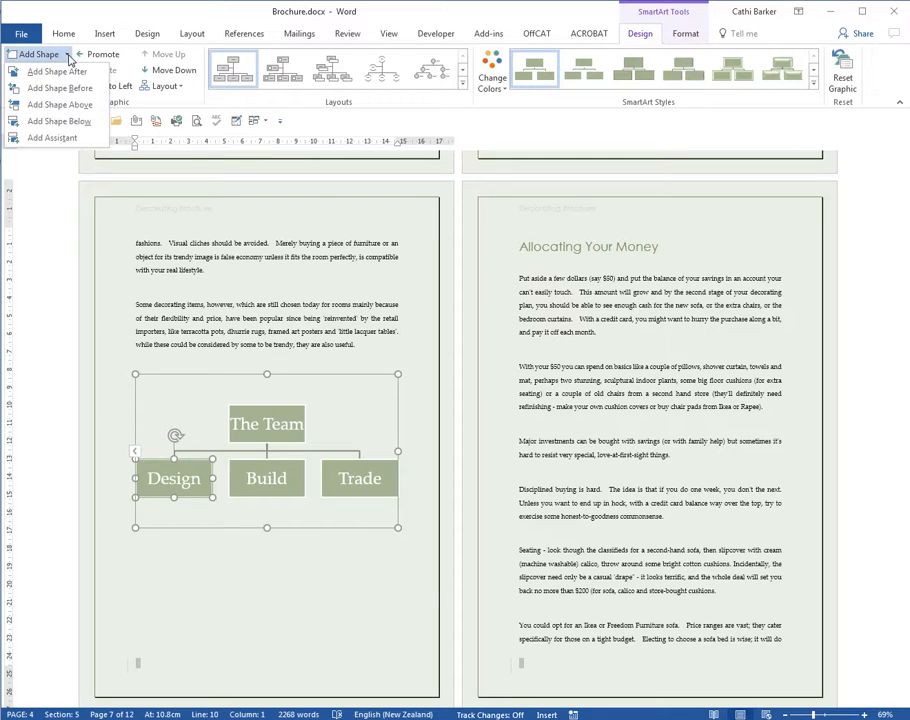
pyautogui.click(83, 124)
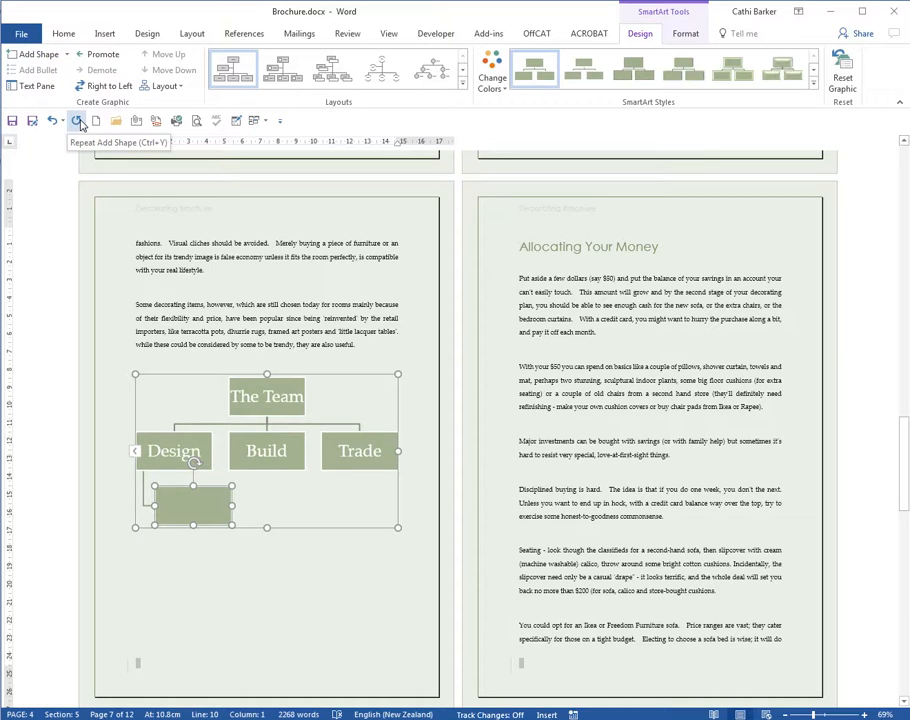
pyautogui.write('Wallper')
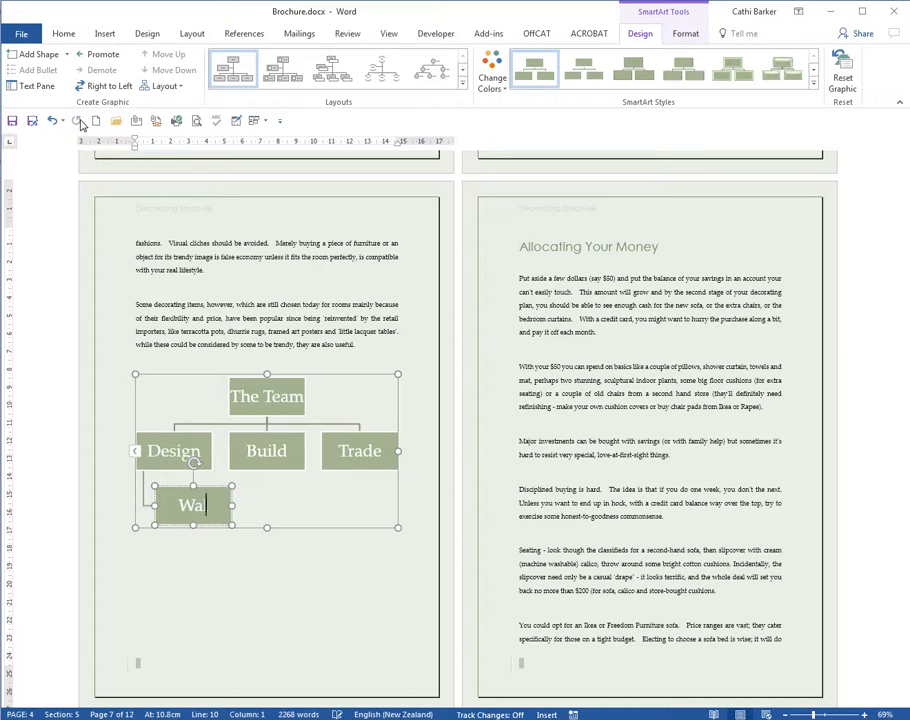
pyautogui.press('BackSpace')
pyautogui.press('BackSpace')
pyautogui.write('aper')
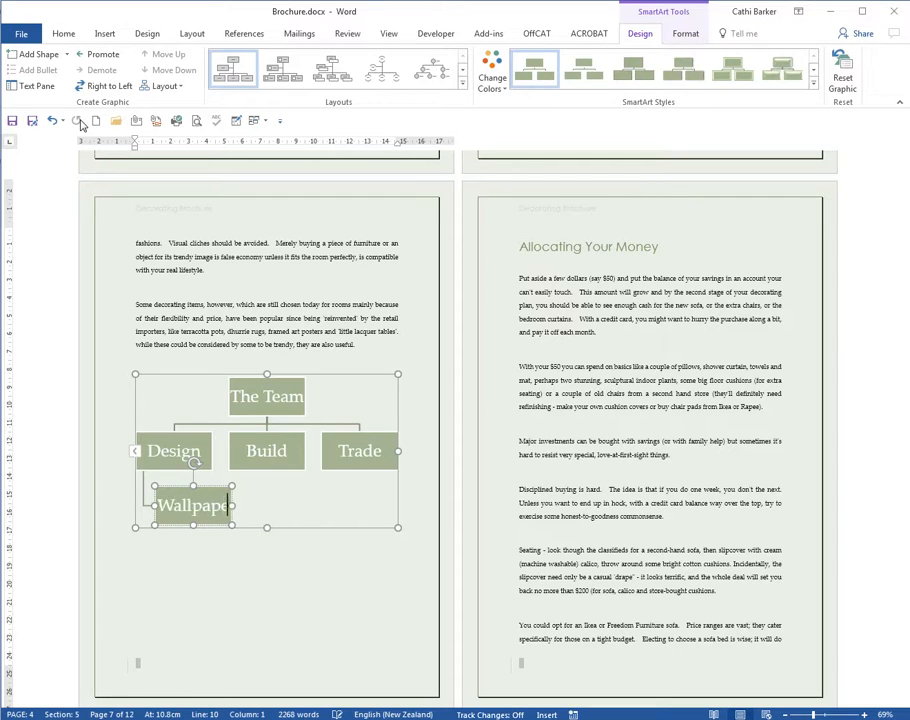
# - Add a second shape below the Design box and label it "Flooring"
pyautogui.click(200, 452)
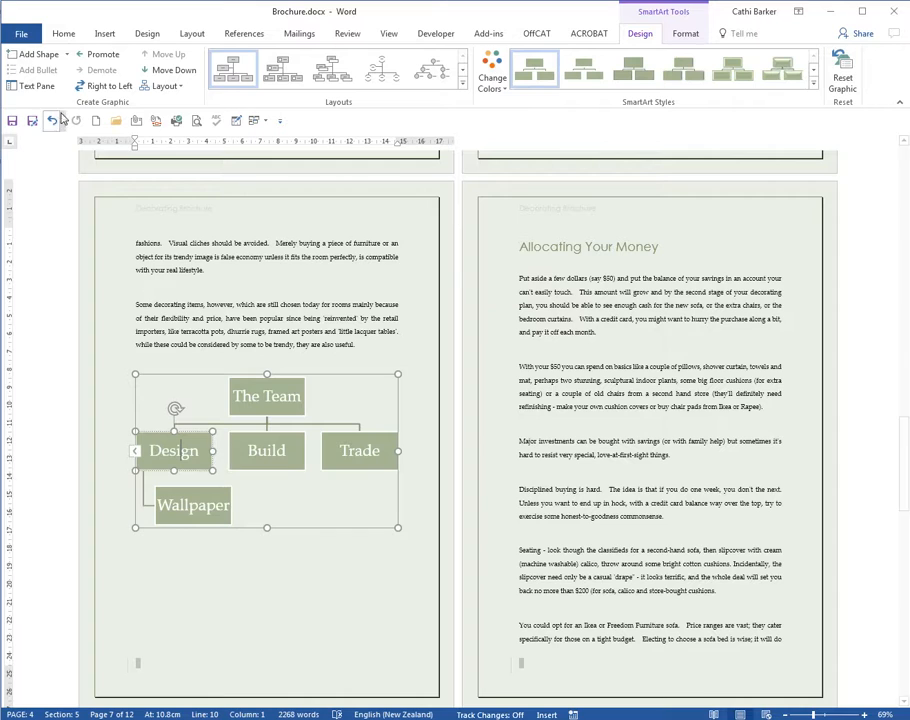
pyautogui.click(66, 54)
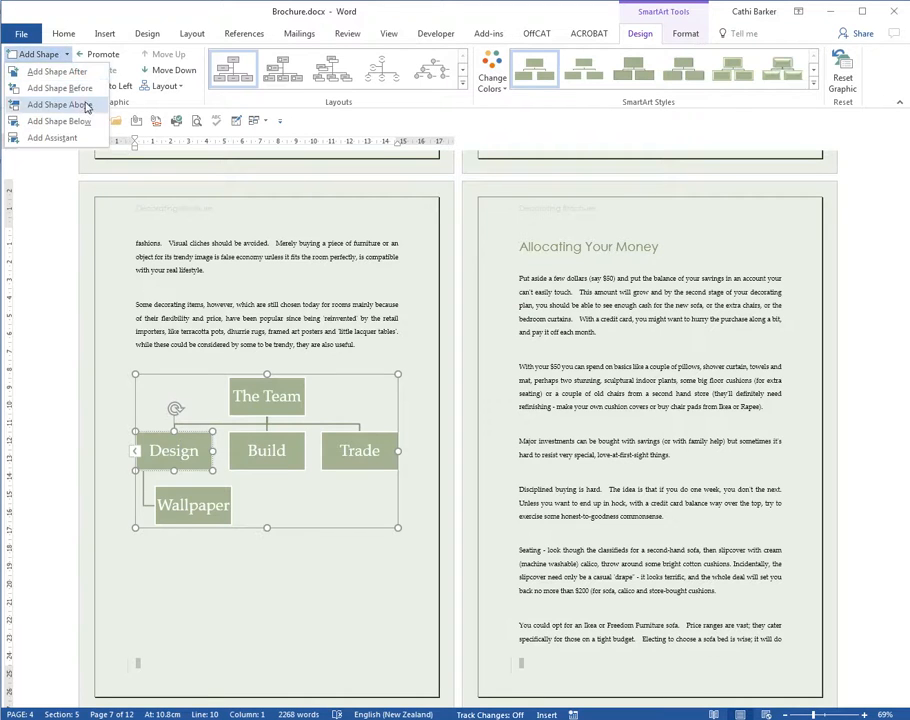
pyautogui.click(58, 121)
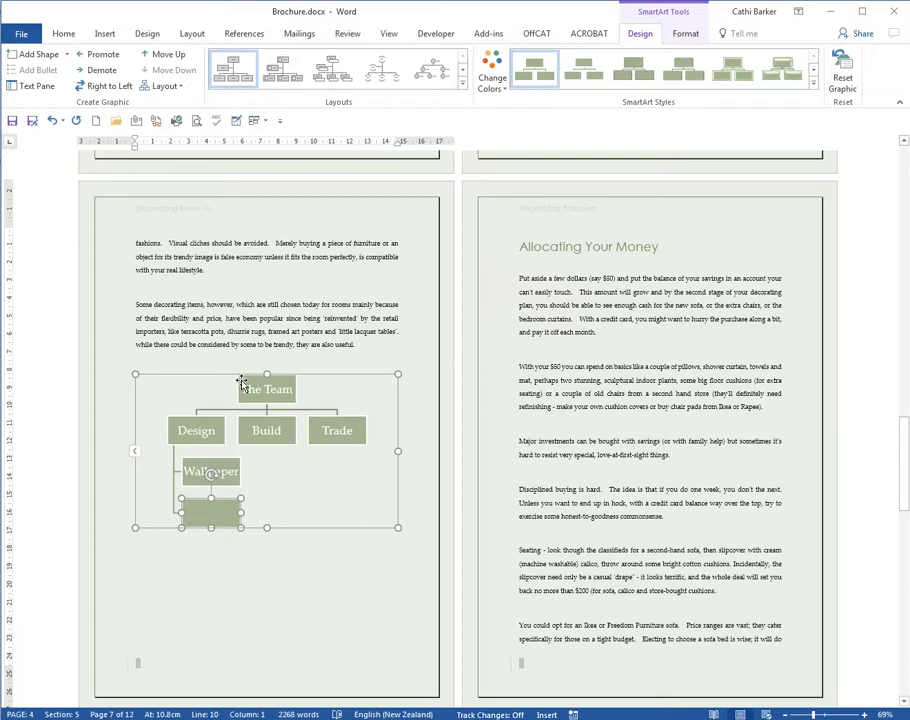
pyautogui.write('Flooring')
# - Try the Standard layout for the boxes beneath Design
pyautogui.click(197, 442)
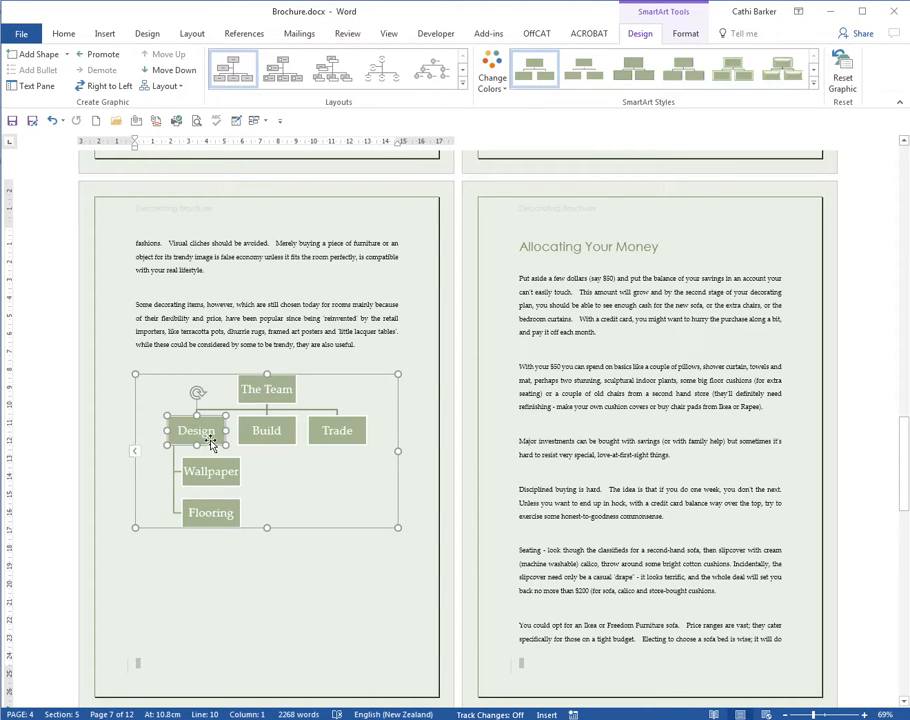
pyautogui.click(175, 87)
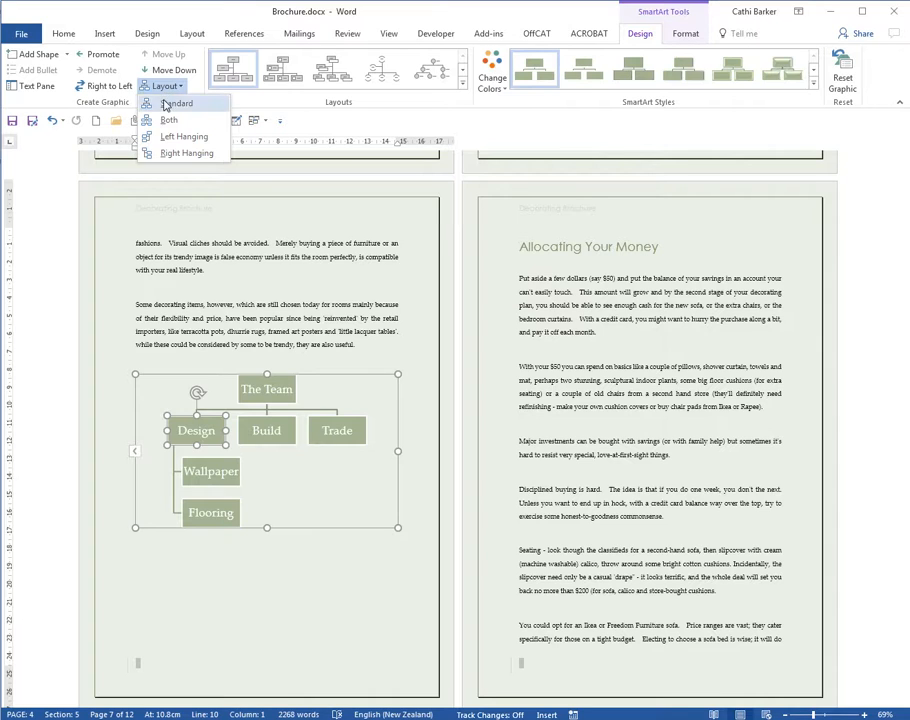
pyautogui.click(170, 103)
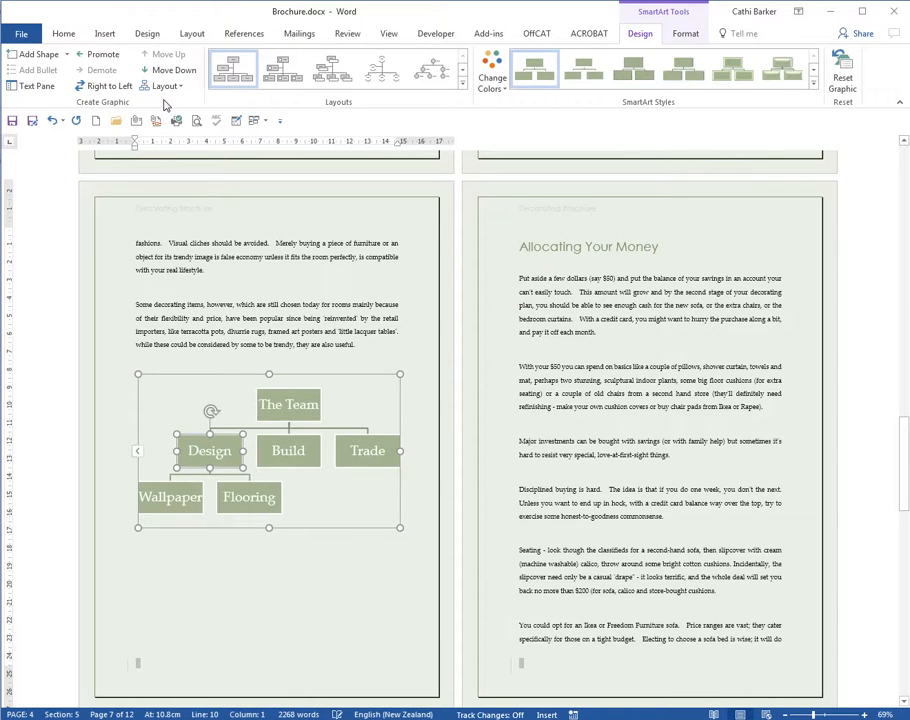
# - Try the Left Hanging layout for the boxes beneath Design and return them to the Standard layout
pyautogui.click(166, 86)
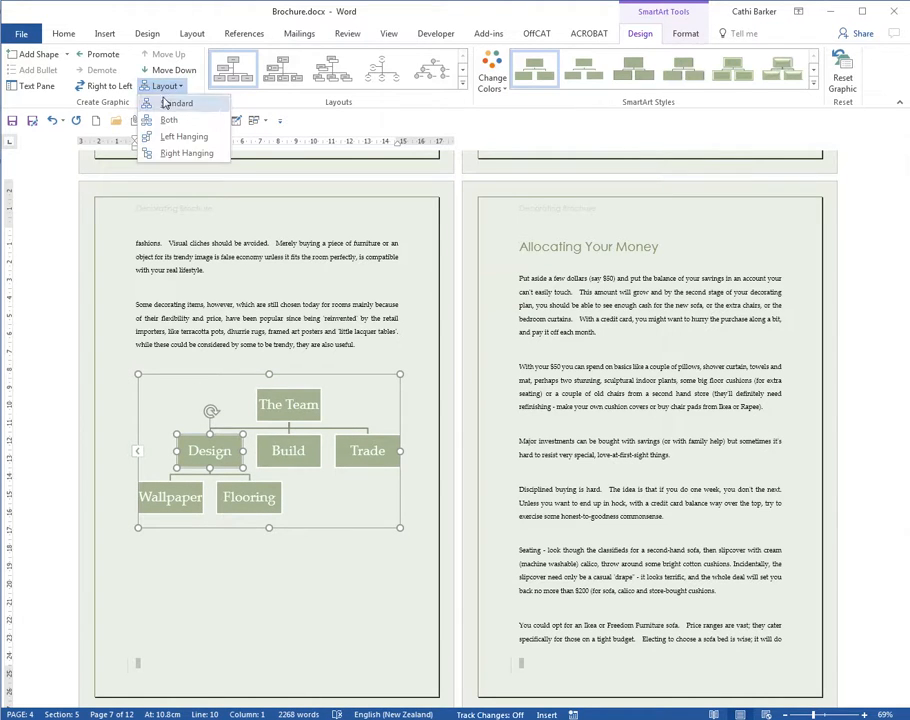
pyautogui.click(170, 137)
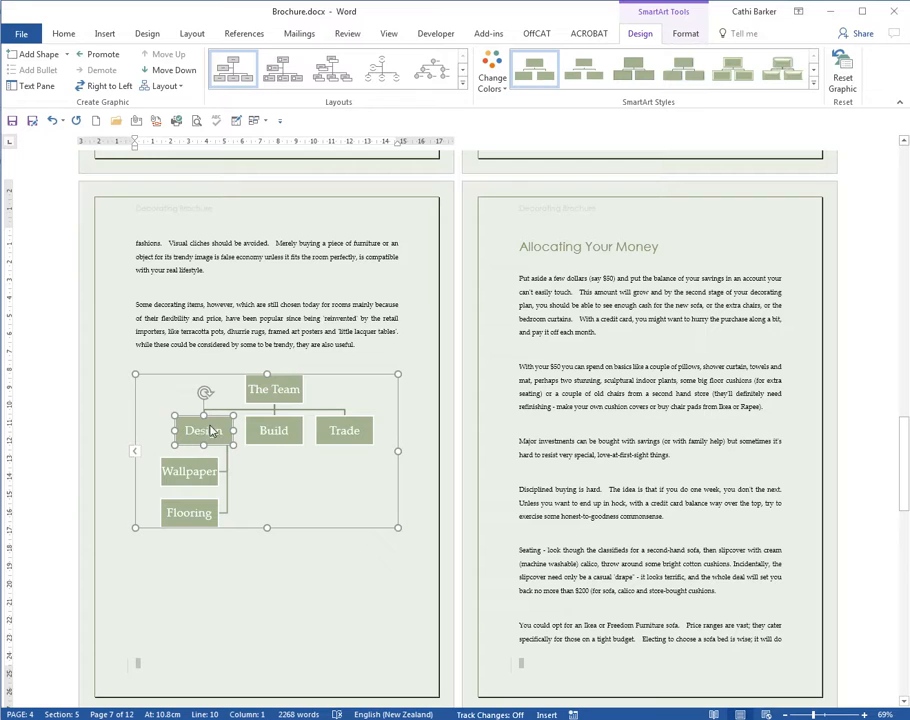
pyautogui.click(158, 86)
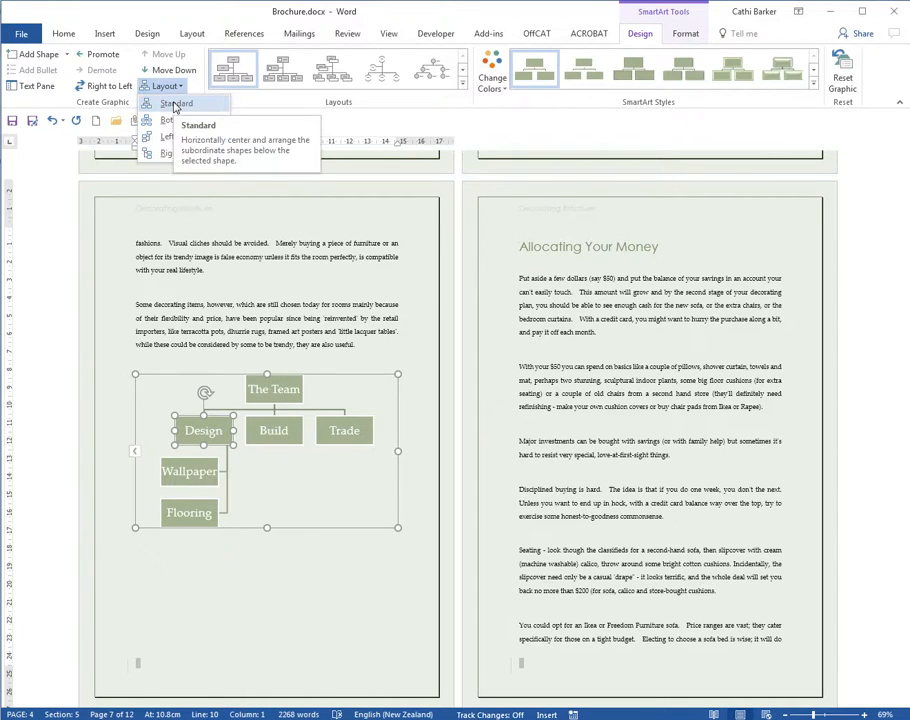
pyautogui.click(175, 105)
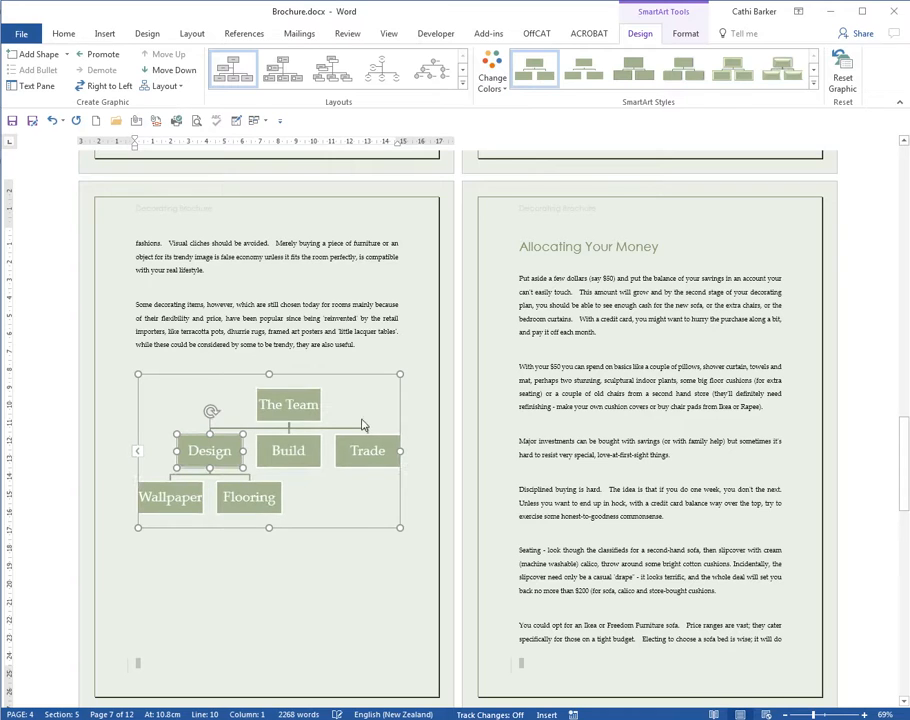
# - Add two side-by-side-level shapes beneath the Build box of the organization chart
pyautogui.click(306, 464)
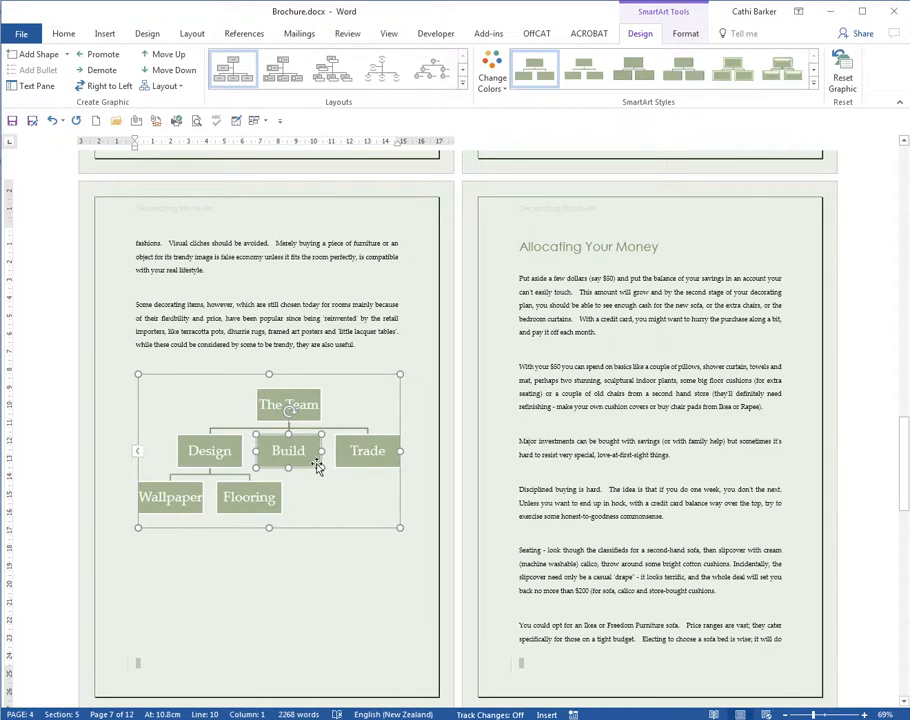
pyautogui.click(67, 55)
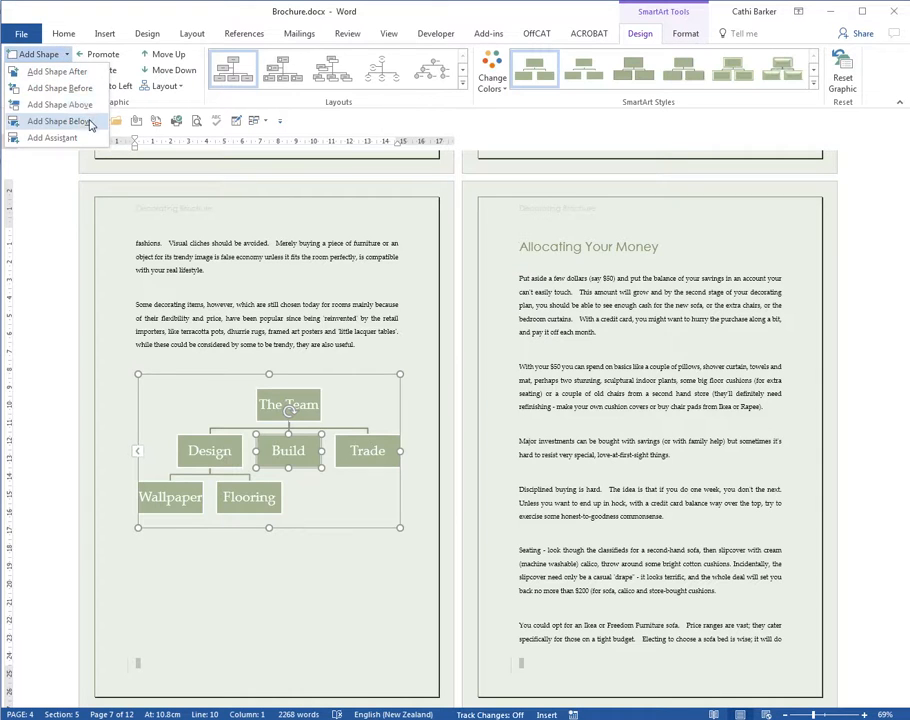
pyautogui.click(88, 120)
pyautogui.click(67, 56)
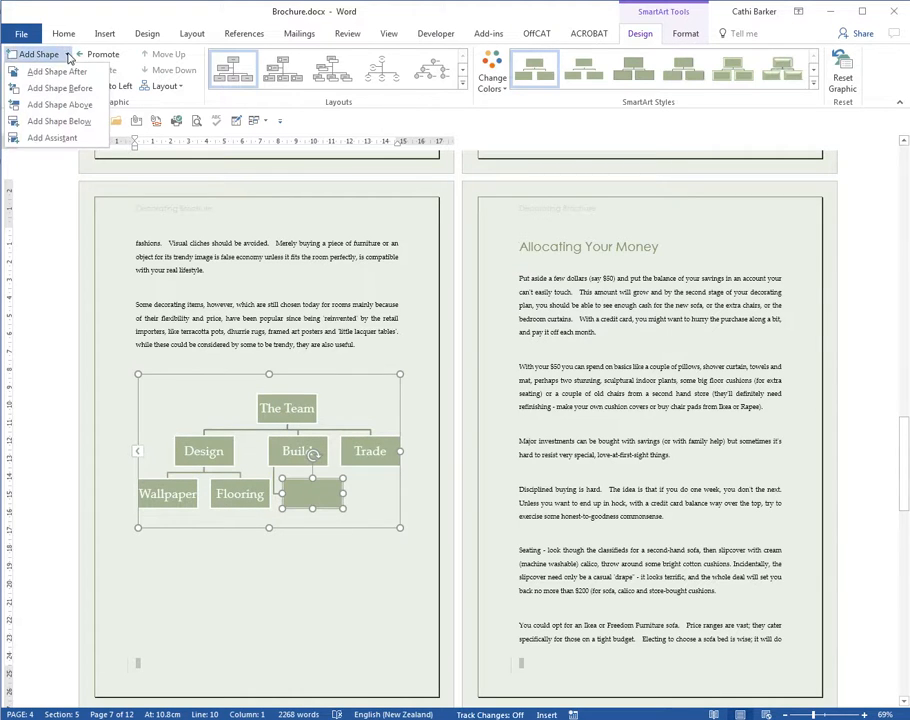
pyautogui.click(73, 72)
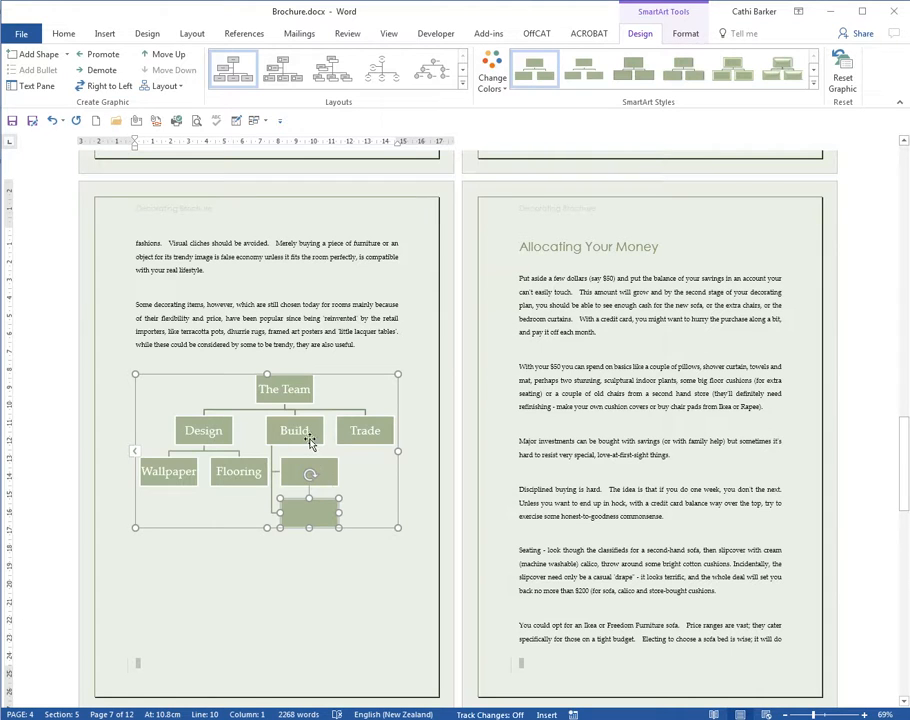
# - Apply the Standard layout to the boxes beneath Build
pyautogui.click(305, 432)
pyautogui.click(167, 86)
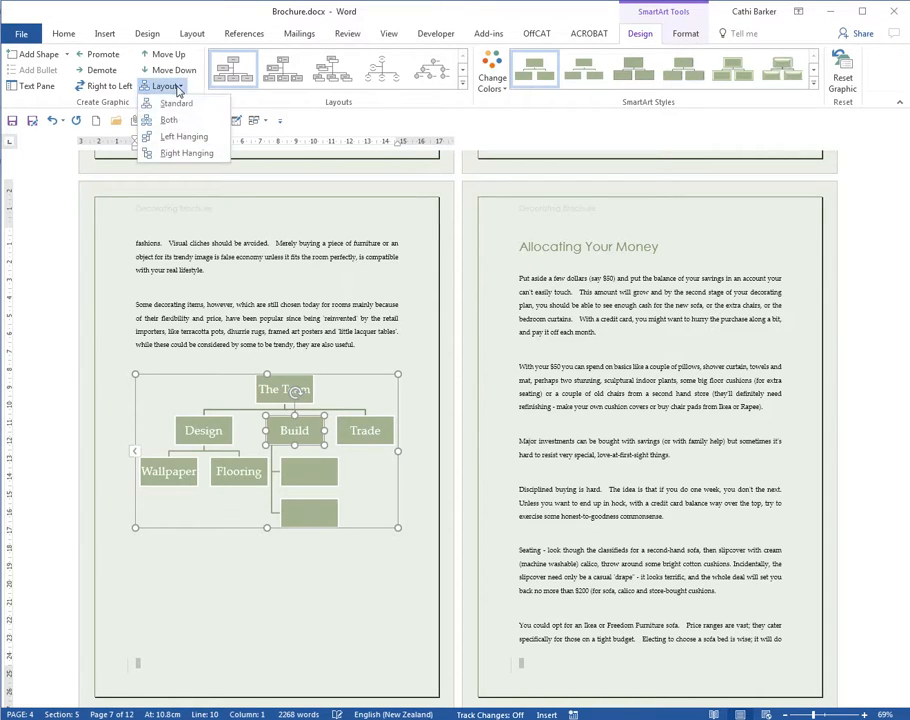
pyautogui.click(176, 103)
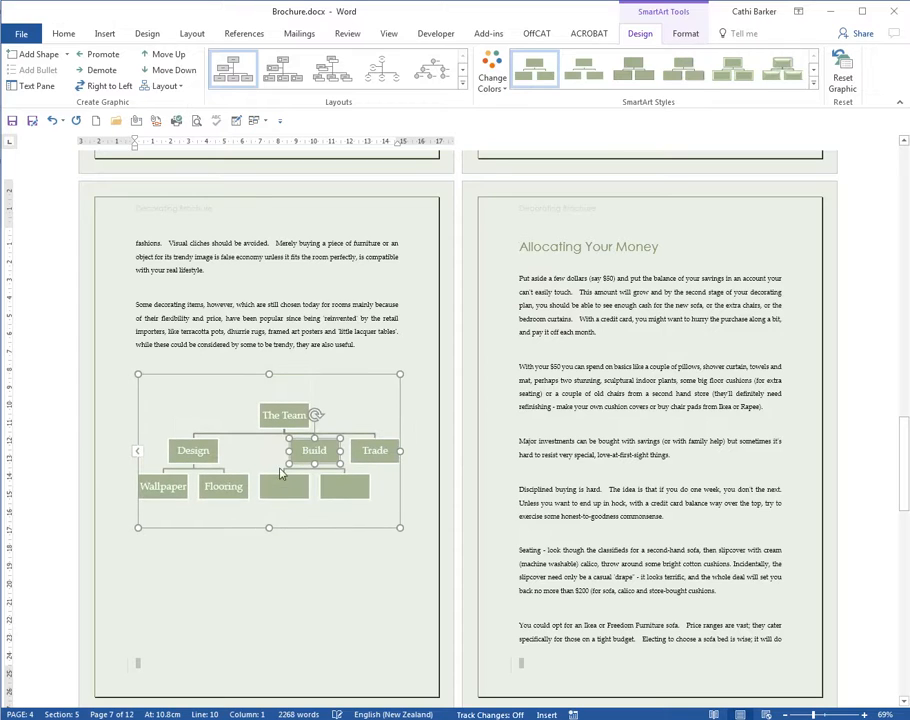
# - Label the two empty boxes beneath Build "Builder" and "Apprentice" in order
pyautogui.click(283, 485)
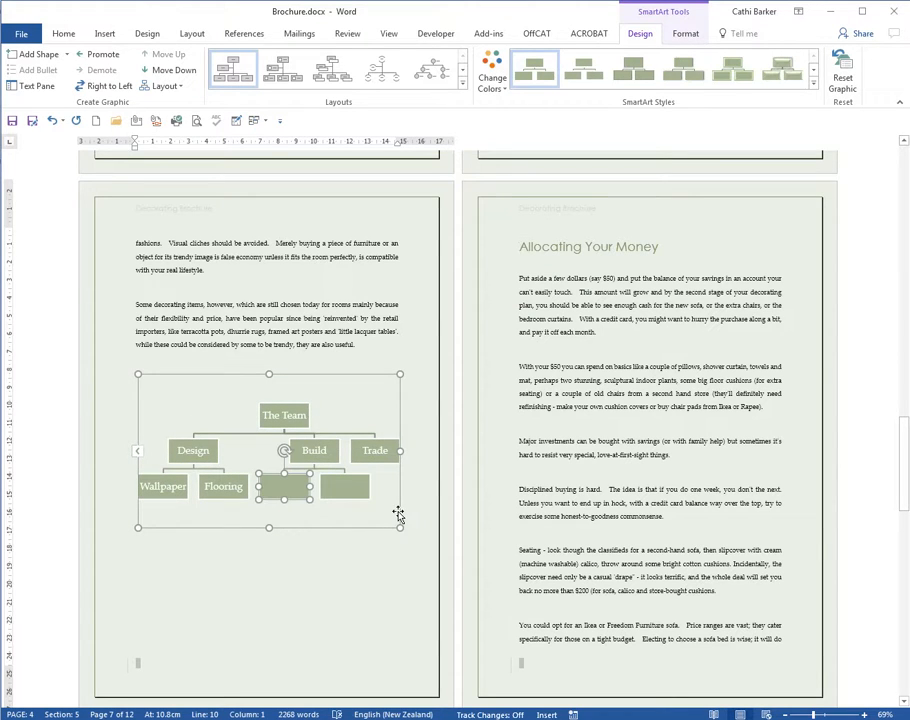
pyautogui.write('Builder')
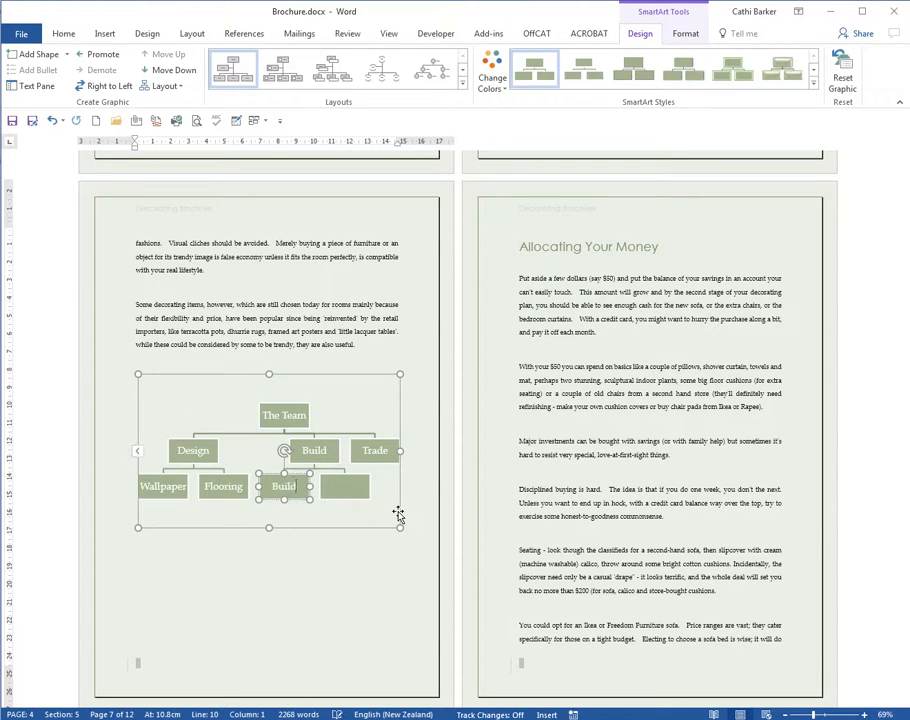
pyautogui.click(340, 488)
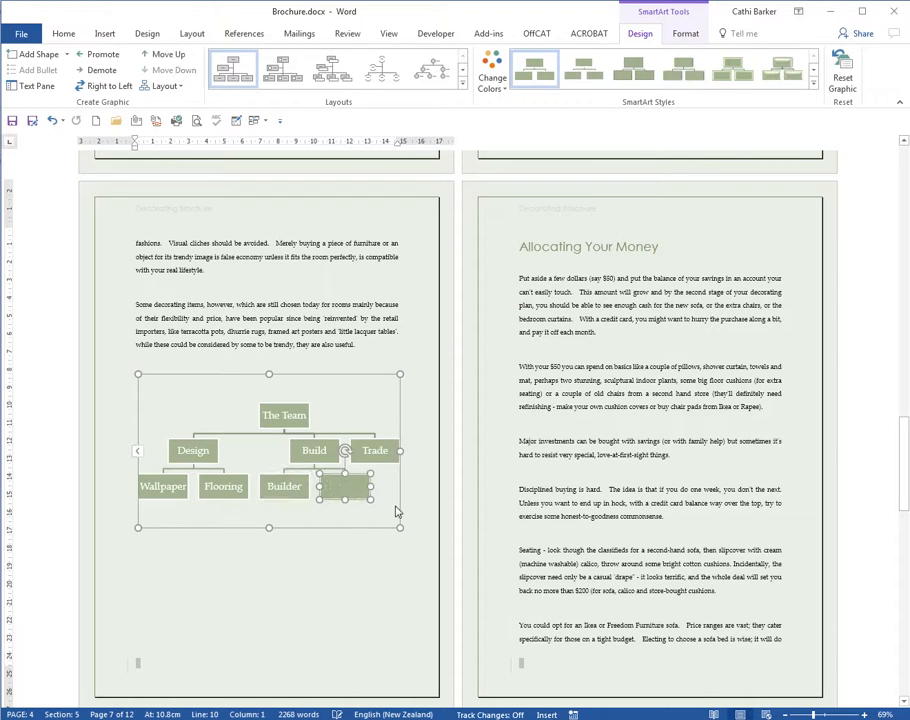
pyautogui.write('Appren')
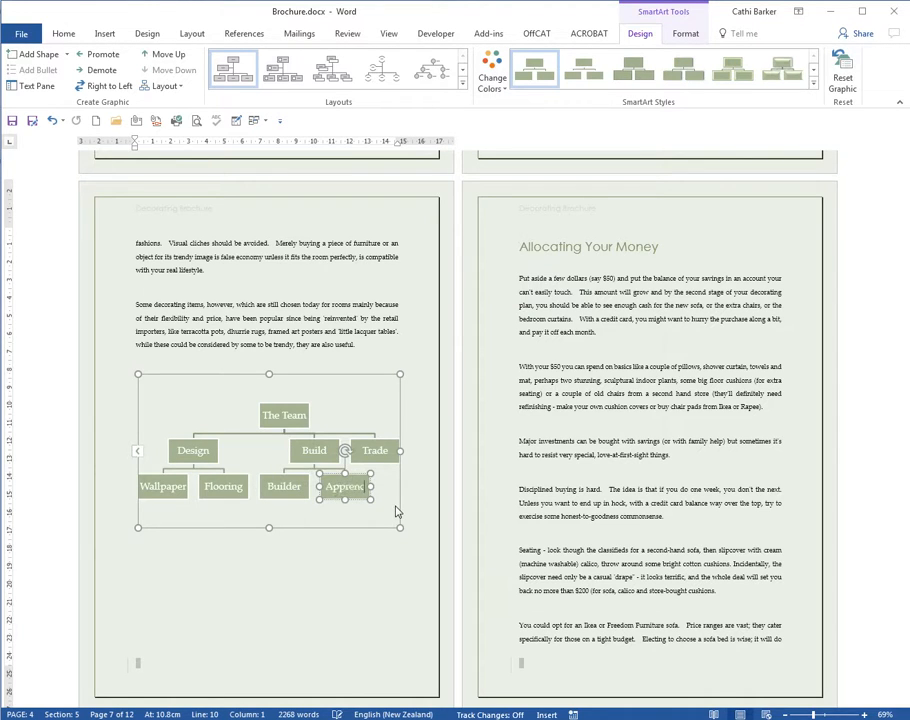
pyautogui.write('tice')
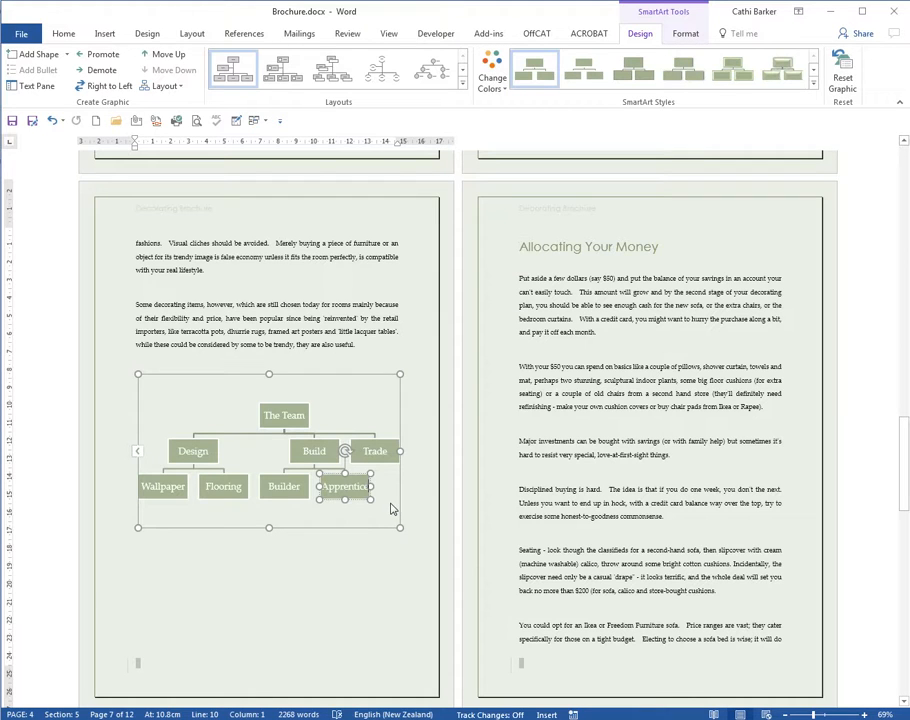
# - Add two shapes on the same level beneath the Trade box
pyautogui.click(380, 455)
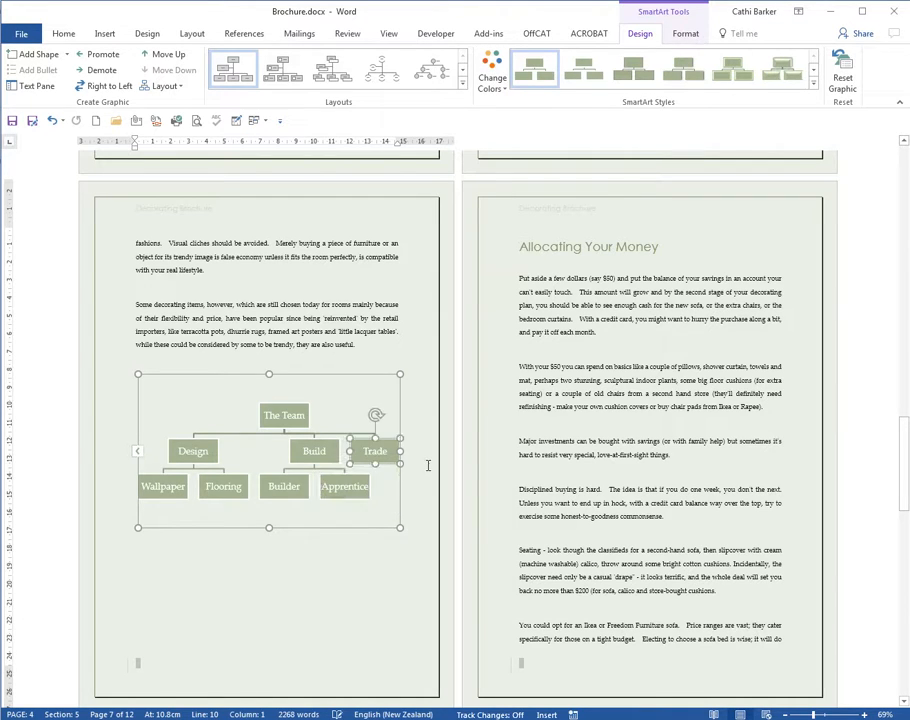
pyautogui.click(67, 55)
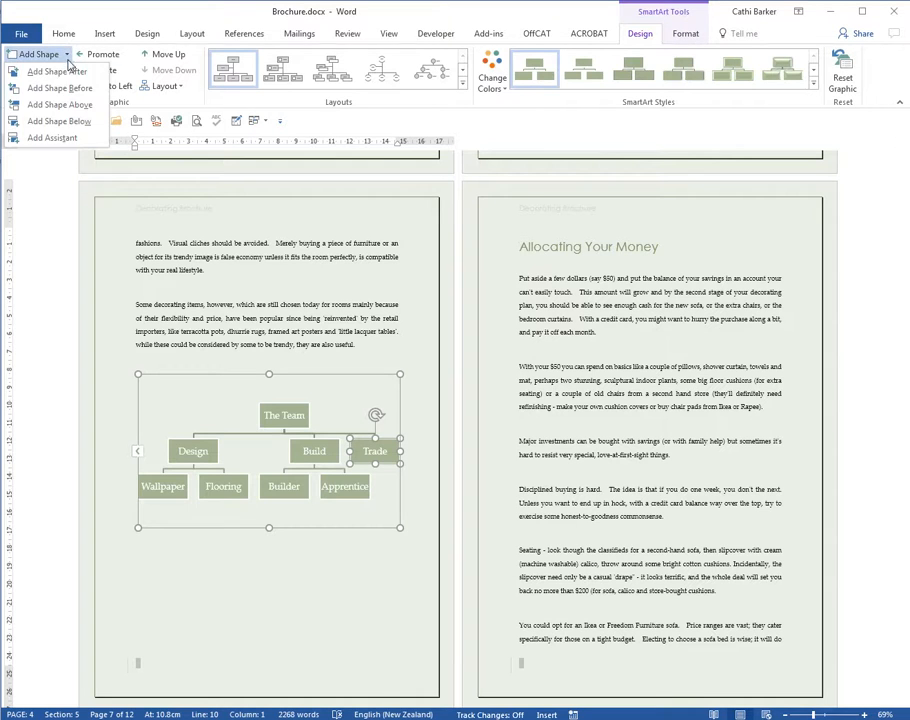
pyautogui.click(66, 121)
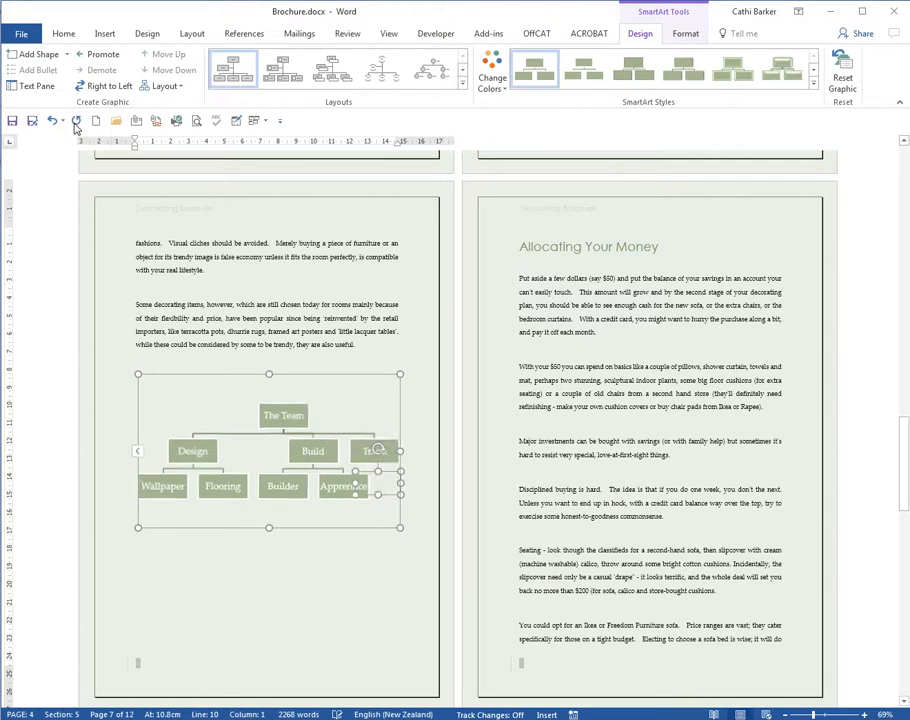
pyautogui.click(67, 56)
pyautogui.click(86, 73)
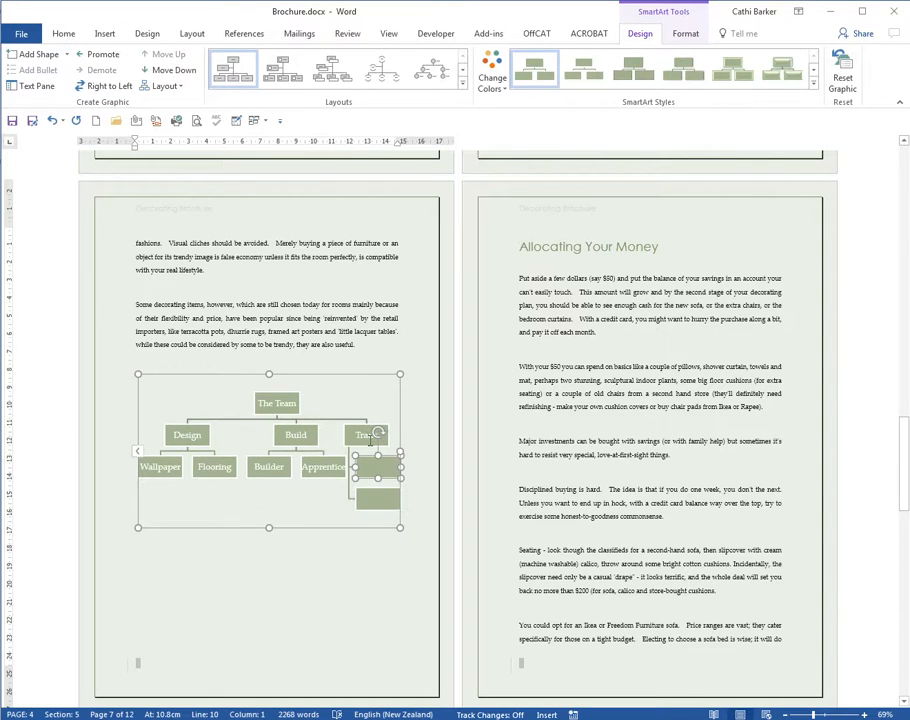
# - Apply the Standard layout to the boxes beneath Trade
pyautogui.click(366, 434)
pyautogui.click(173, 88)
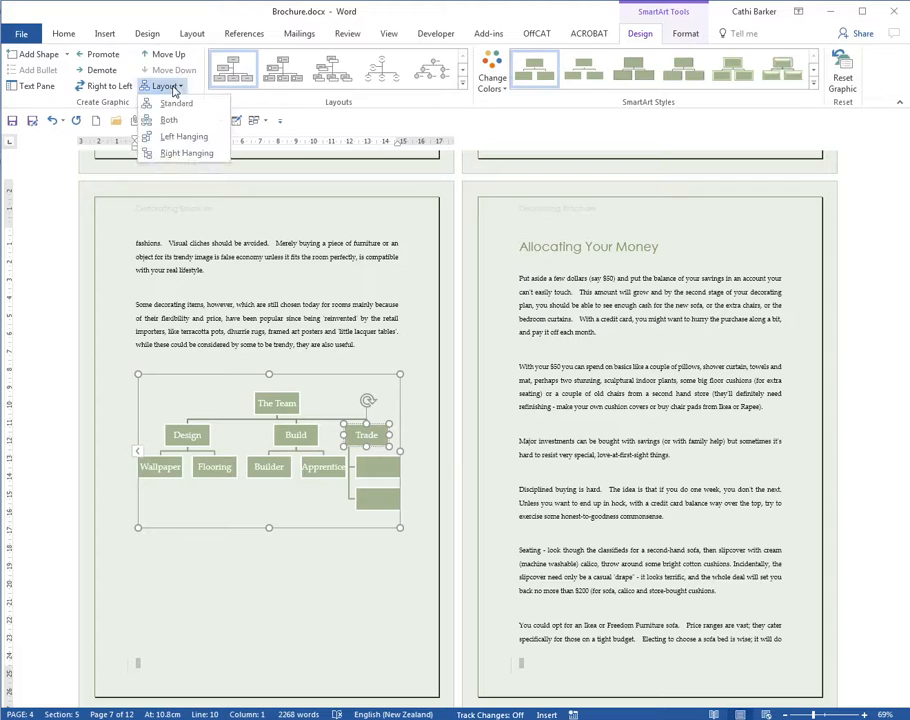
pyautogui.click(180, 102)
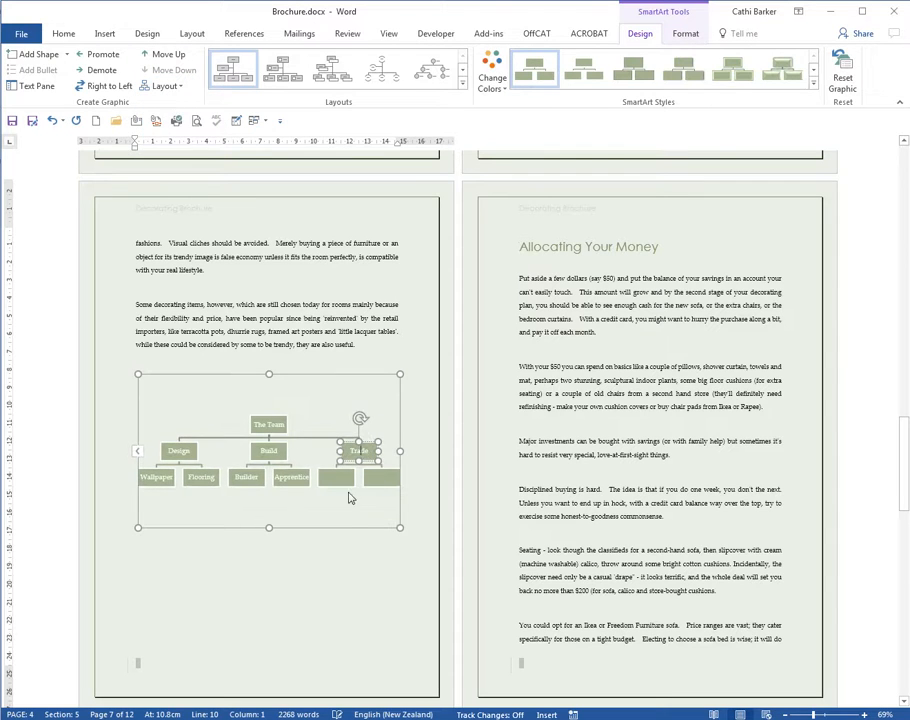
# - Label the two empty boxes beneath Trade "Plumbers" and "Electricians" in order
pyautogui.click(343, 480)
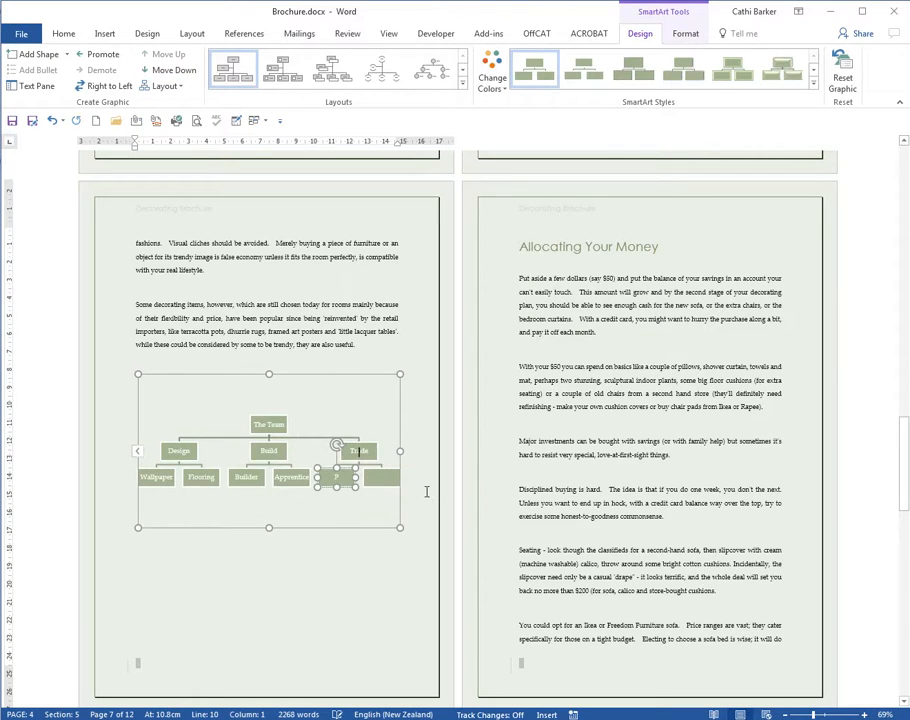
pyautogui.write('Plumbers')
pyautogui.click(392, 480)
pyautogui.write('Technician')
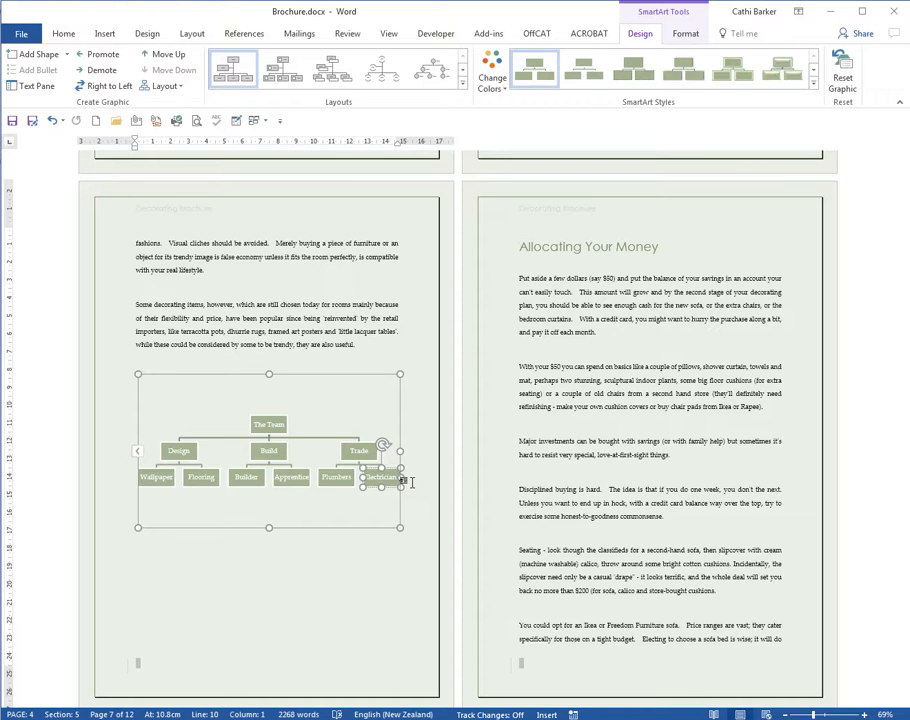
# - Select the whole organization chart and open the color variations for it
pyautogui.click(865, 715)
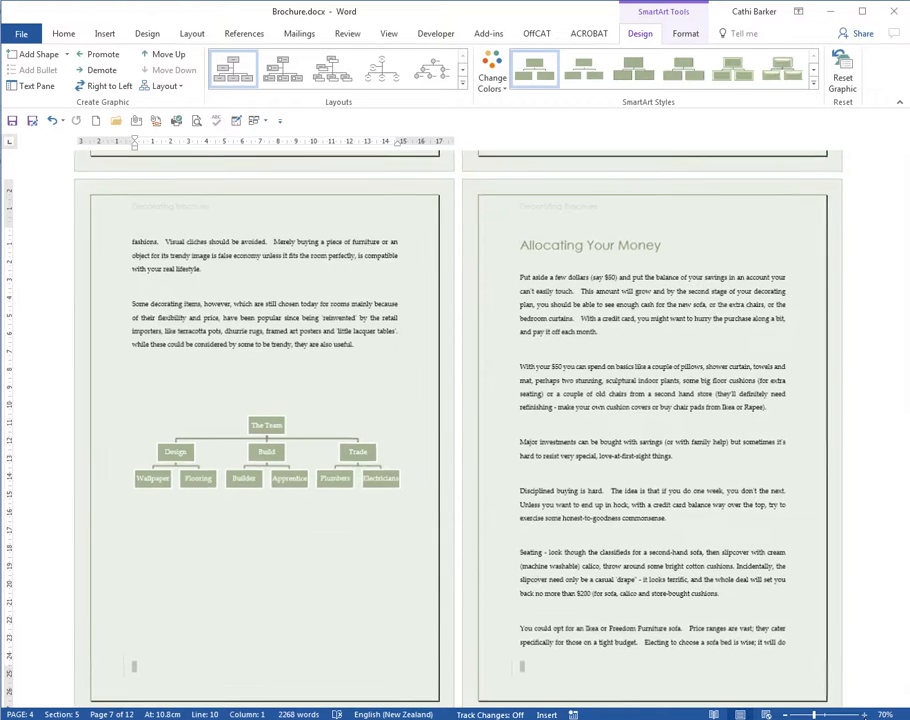
pyautogui.click(865, 715)
pyautogui.click(865, 715)
pyautogui.click(865, 715)
pyautogui.click(865, 715)
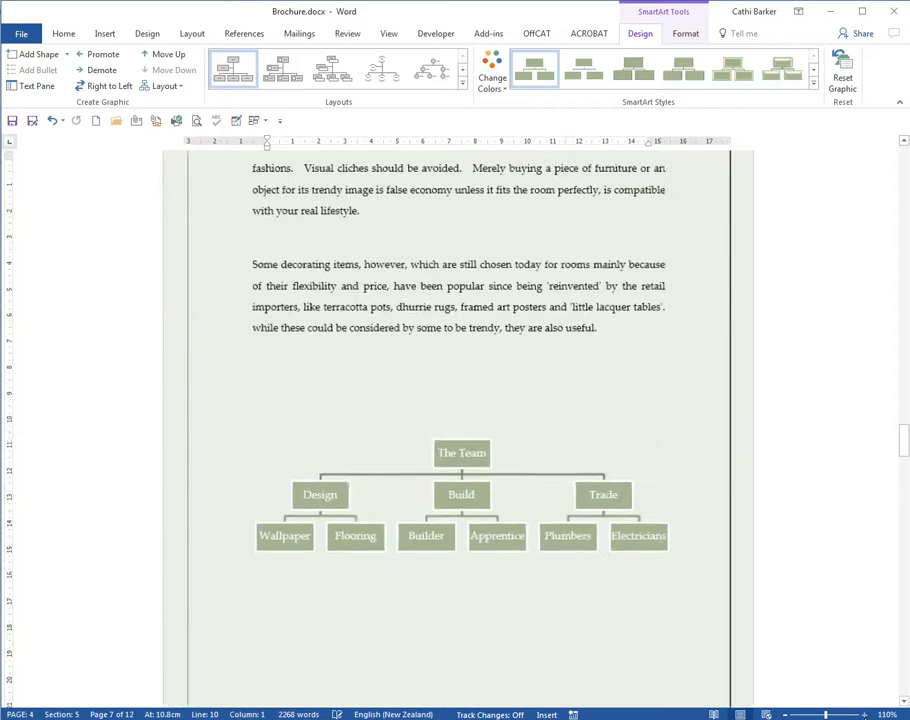
pyautogui.click(865, 715)
pyautogui.click(865, 715)
pyautogui.click(865, 715)
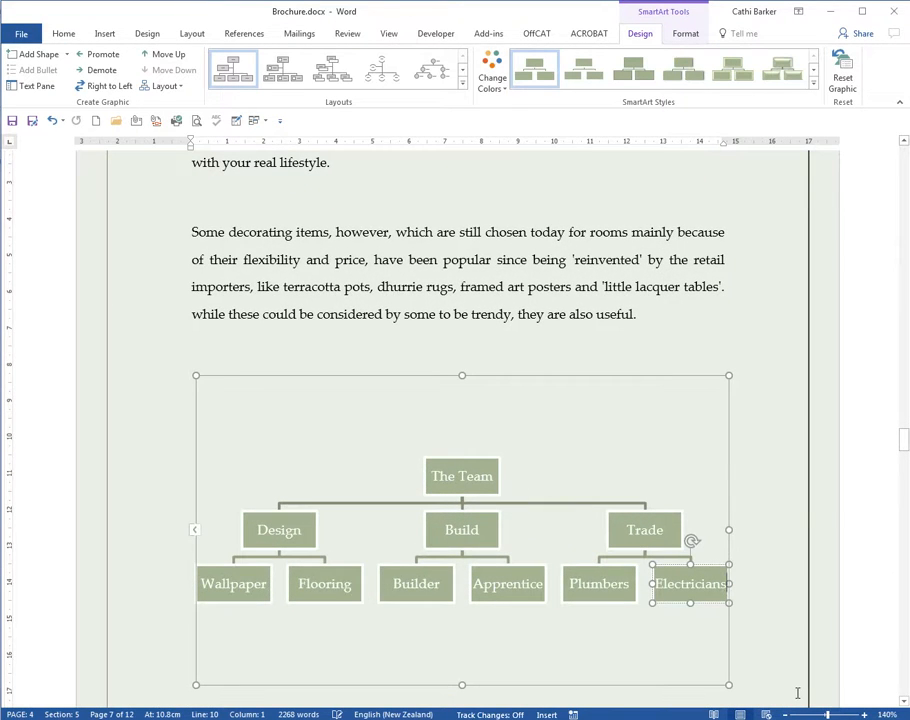
pyautogui.click(561, 378)
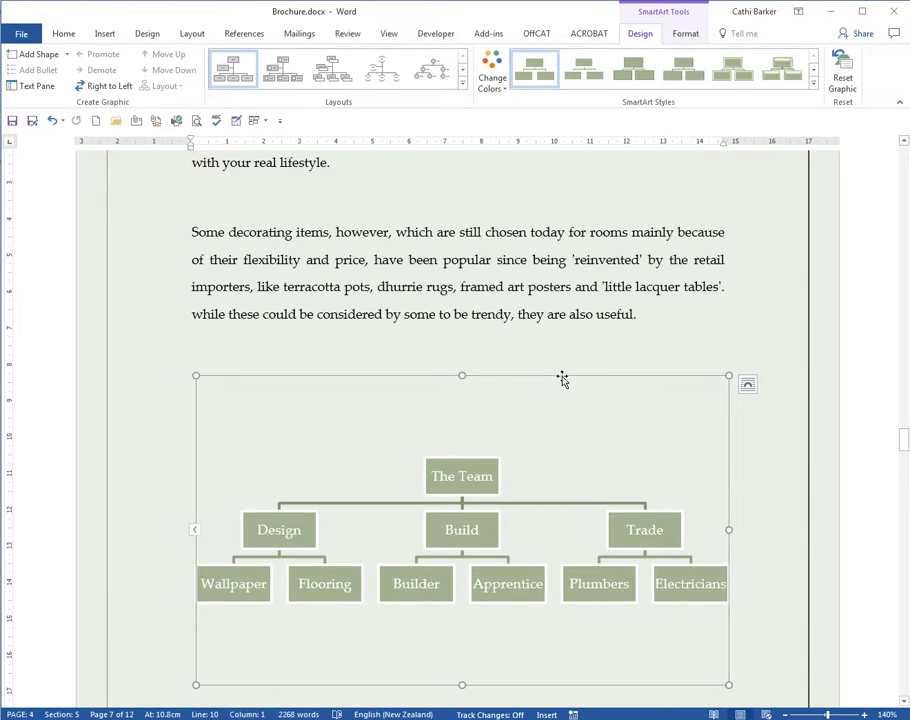
pyautogui.click(492, 80)
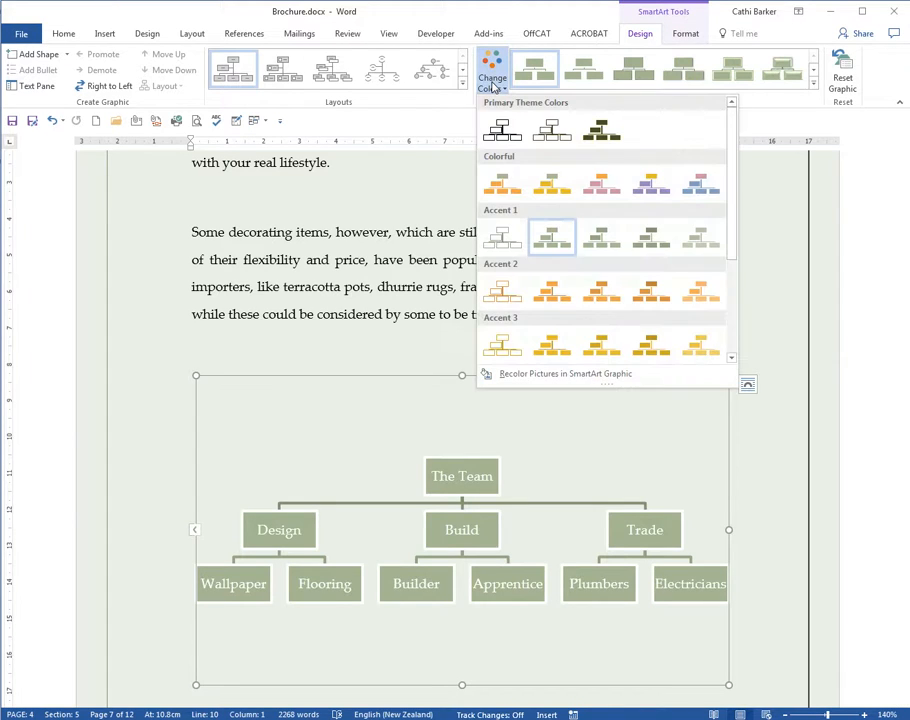